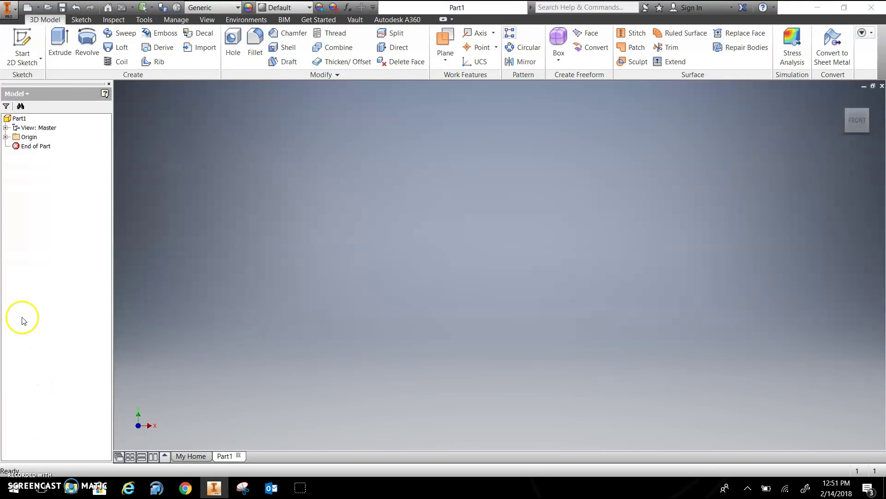
# Start a new 2D sketch for Part1 on the vertical origin plane
pyautogui.click(22, 42)
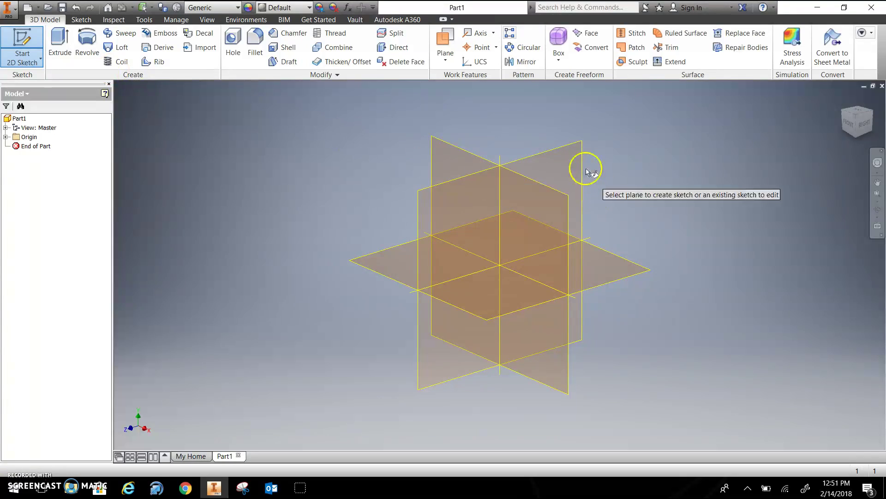
pyautogui.click(577, 153)
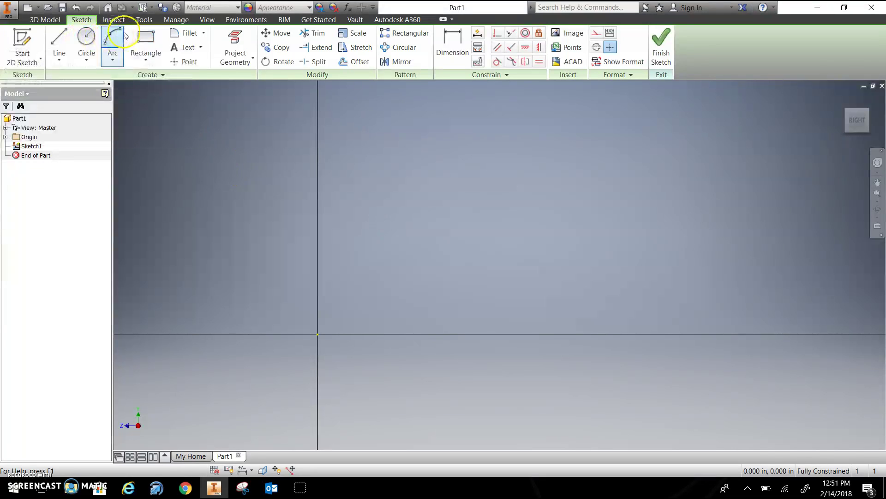
# Draw a two-point rectangle from the origin to the opposite corner
pyautogui.click(153, 40)
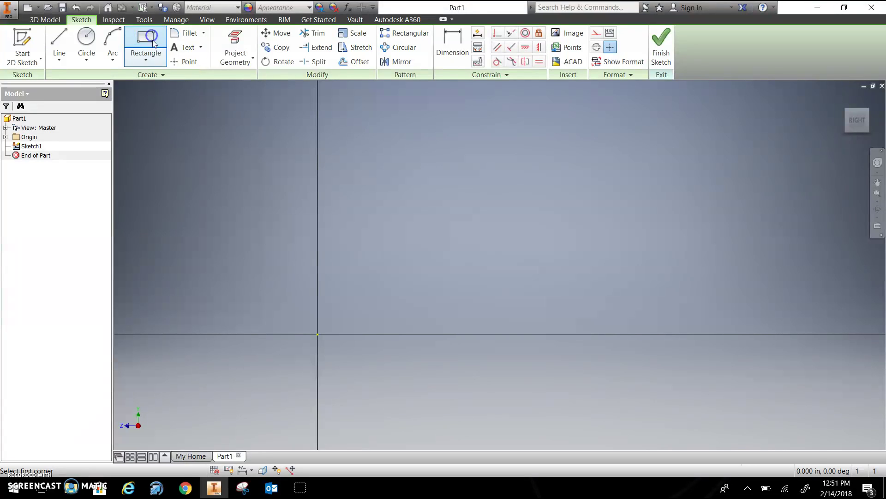
pyautogui.click(317, 333)
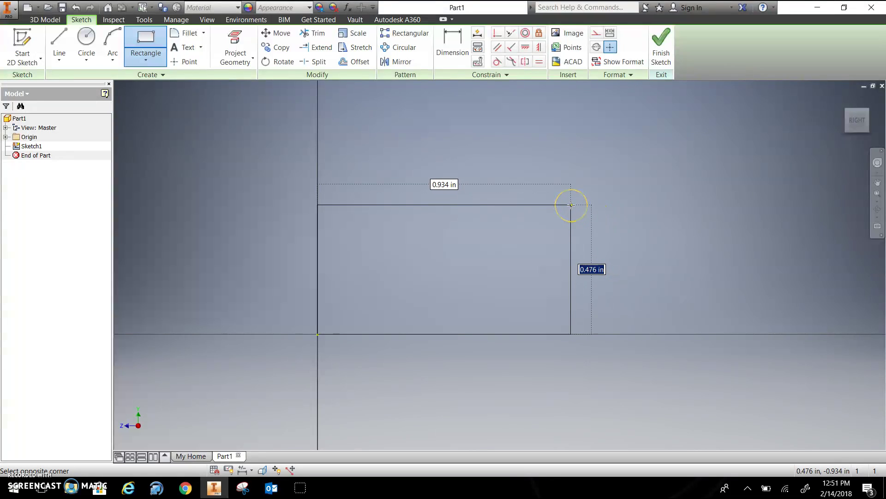
pyautogui.click(571, 205)
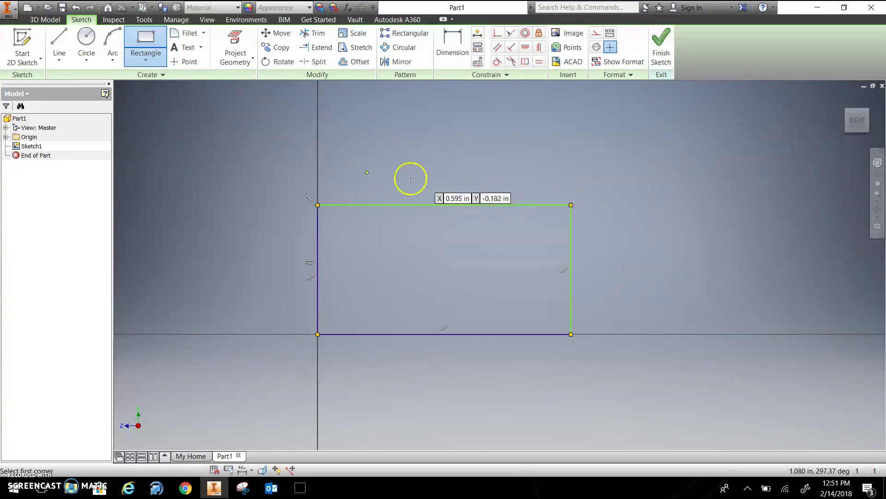
# Draw an arc from the rectangle's left edge to its top edge across the top-left corner
pyautogui.click(113, 44)
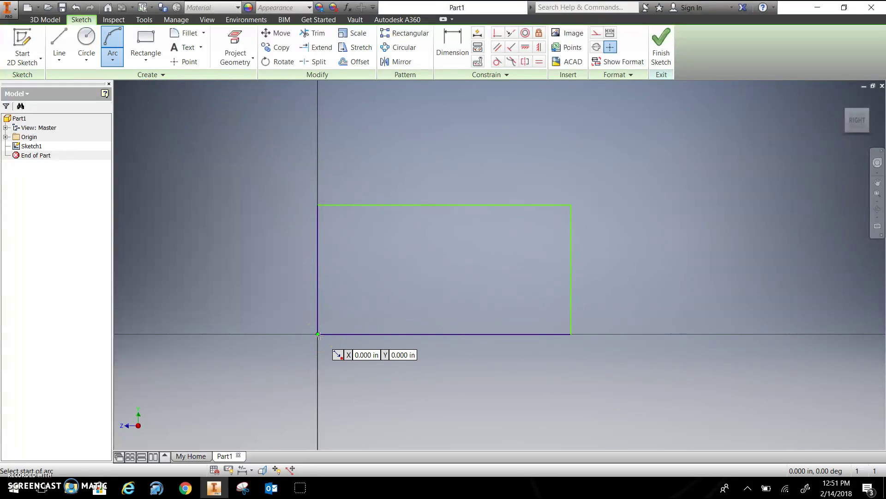
pyautogui.moveTo(318, 334); pyautogui.dragTo(328, 229)
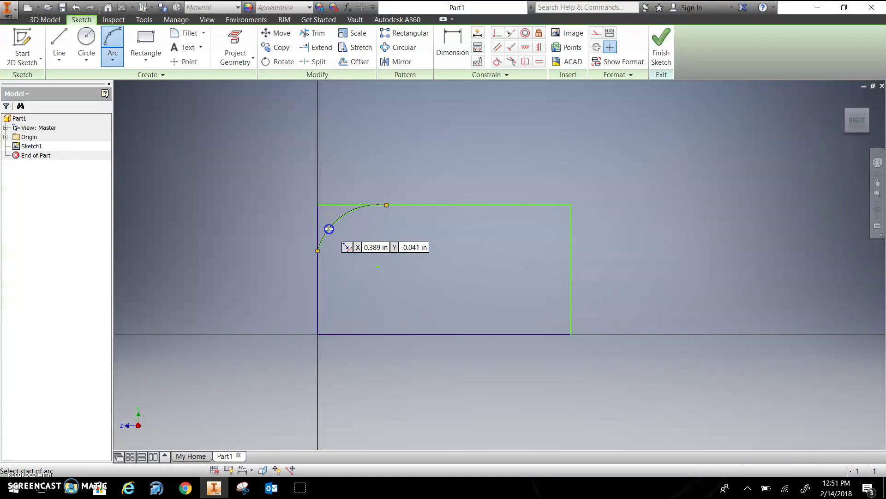
pyautogui.click(328, 229)
# Trim the top and left lines back to the arc, then undo to restore the plain rectangle
pyautogui.click(322, 37)
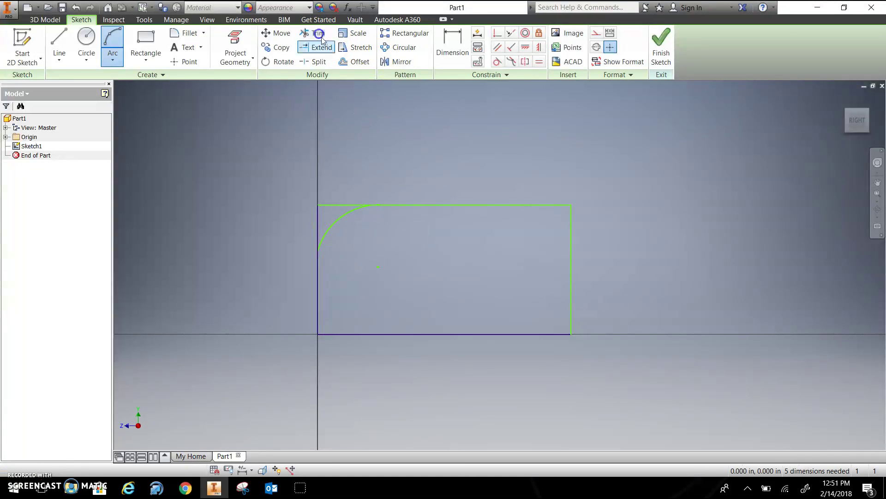
pyautogui.click(342, 206)
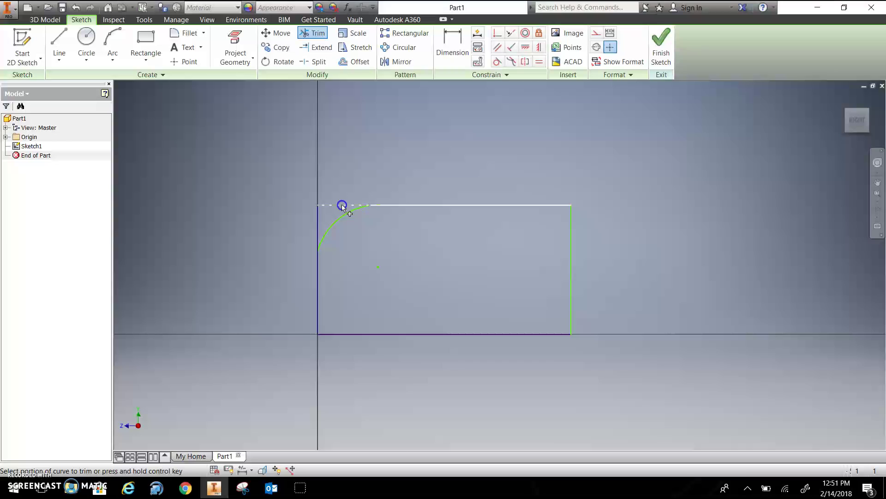
pyautogui.click(316, 228)
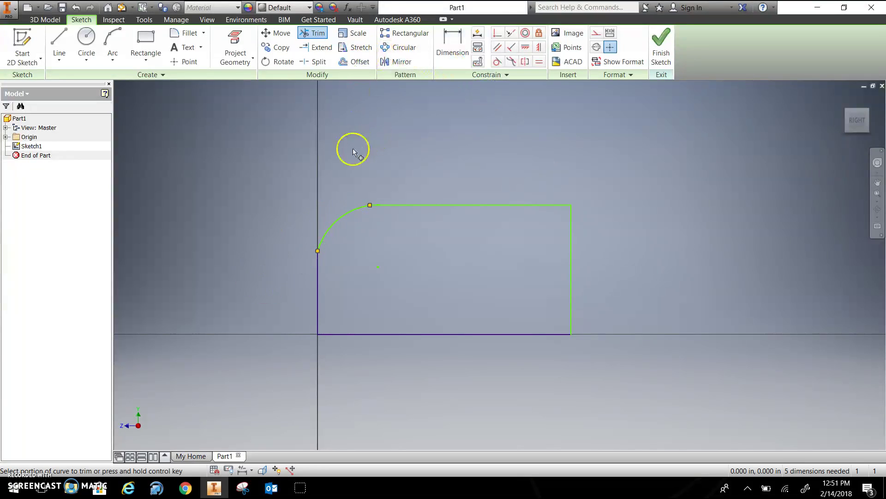
pyautogui.press('Escape')
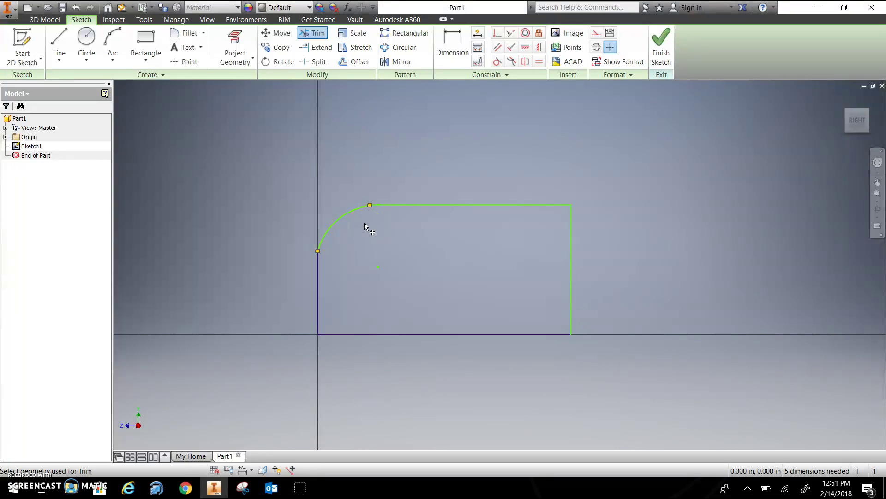
pyautogui.hotkey('ctrl', 'z')
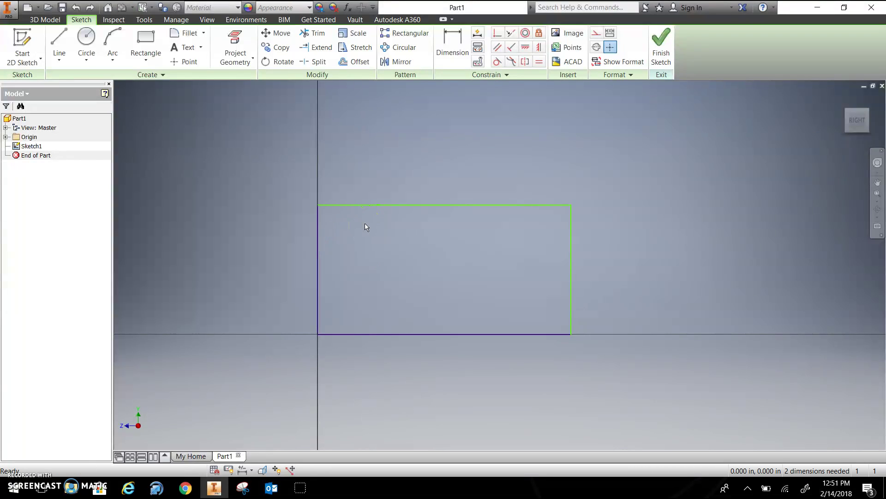
# Fillet the top-left corner between the left and top edges, trying a radius of 2
pyautogui.click(204, 33)
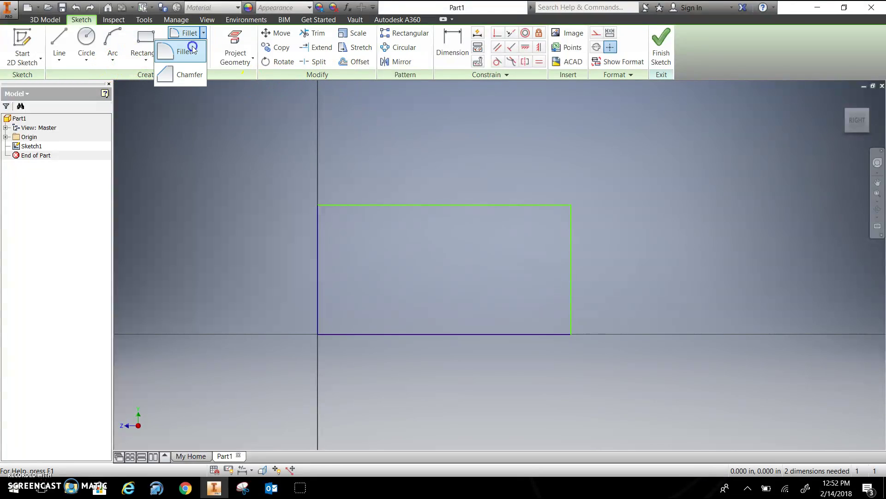
pyautogui.click(192, 48)
pyautogui.click(319, 231)
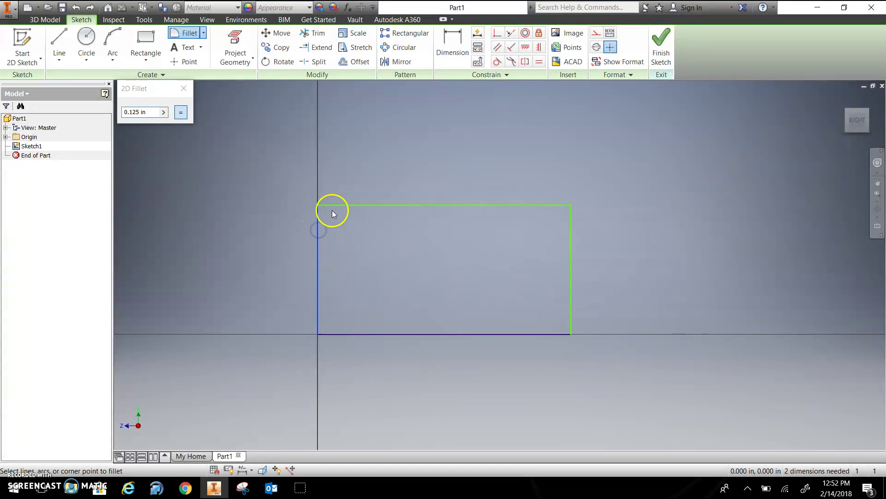
pyautogui.click(337, 205)
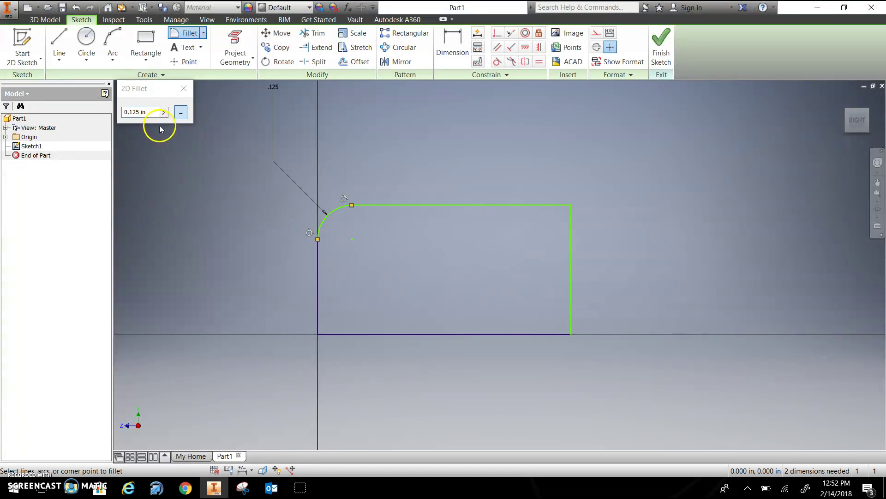
pyautogui.click(146, 111)
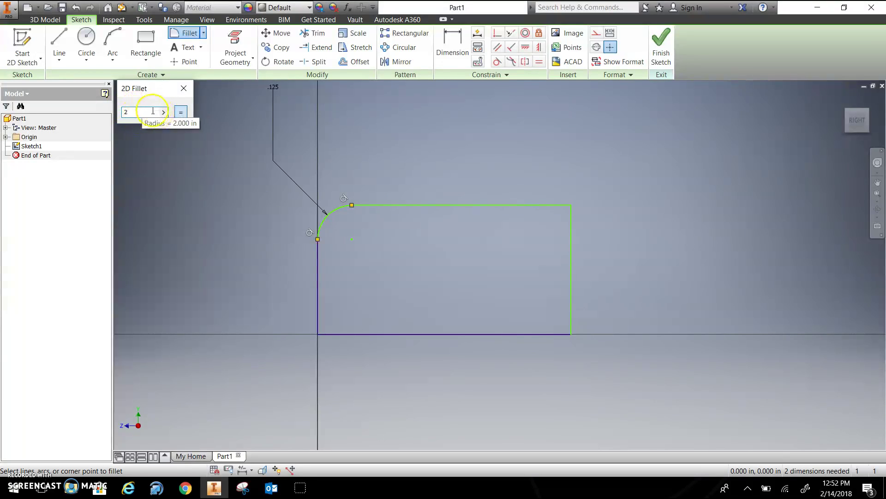
pyautogui.write('2')
pyautogui.click(124, 110)
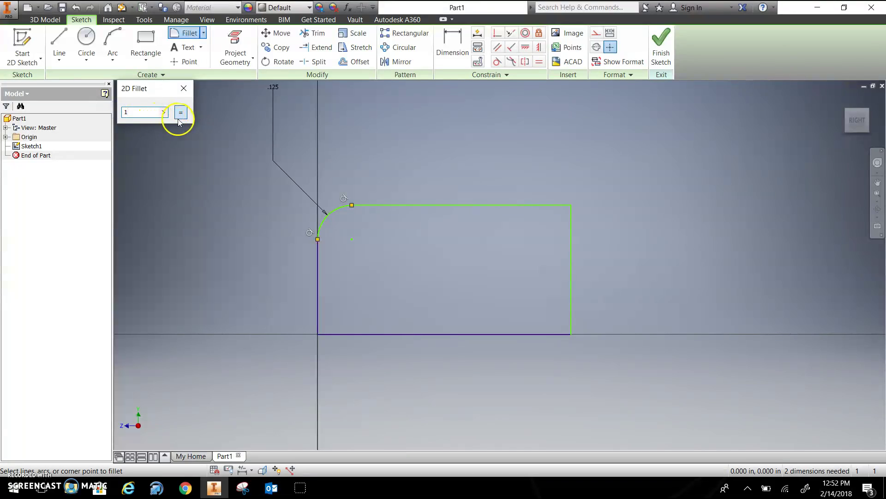
pyautogui.press('Escape')
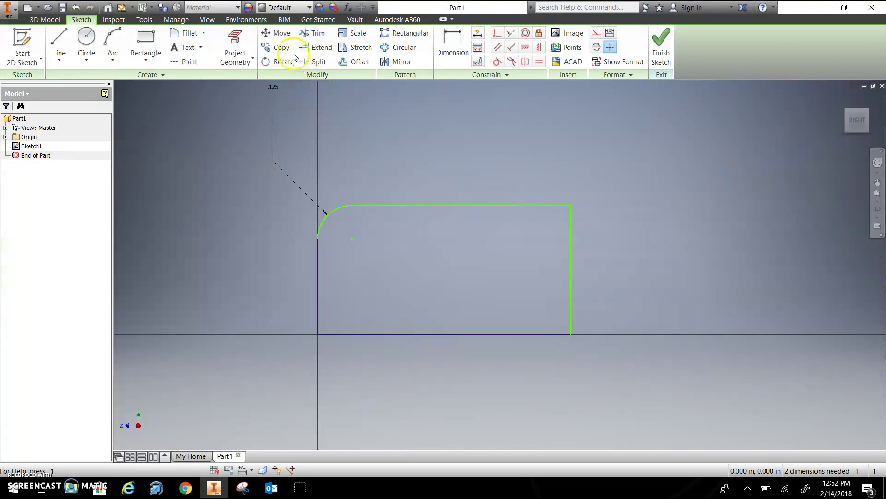
# Fillet the top-right corner at 1.000 in, try changing it to 0.125 in, then undo
pyautogui.click(189, 32)
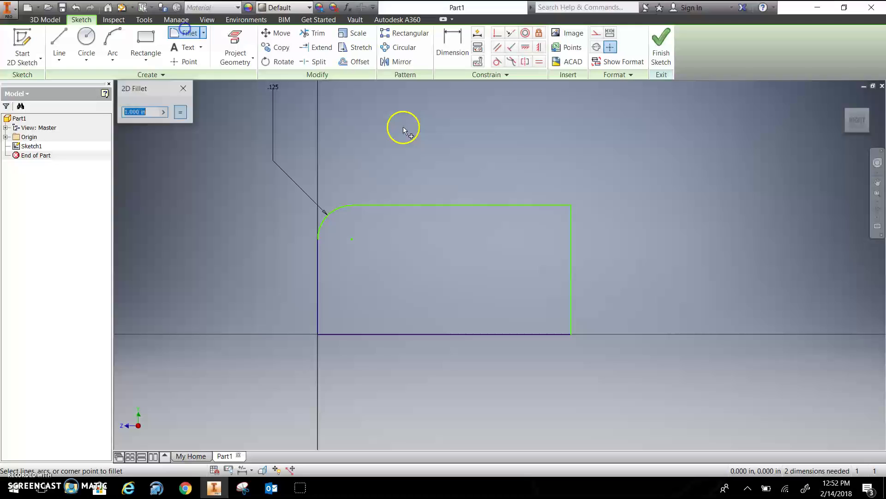
pyautogui.click(568, 209)
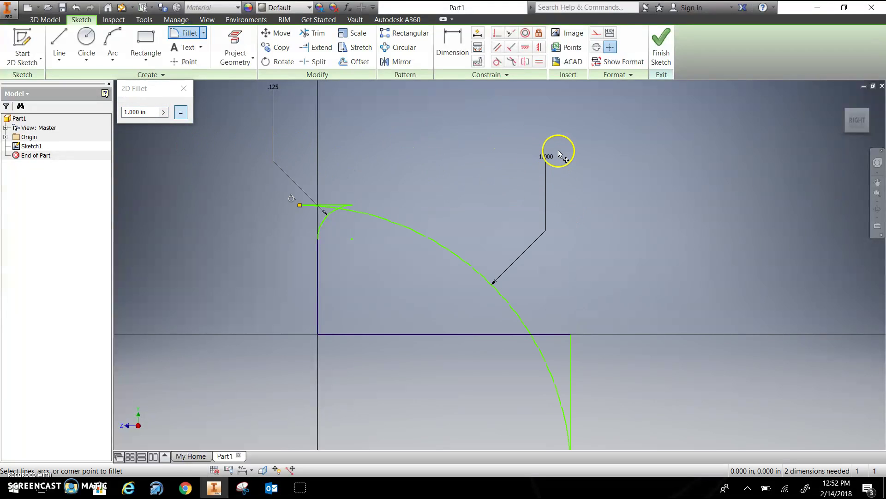
pyautogui.click(143, 113)
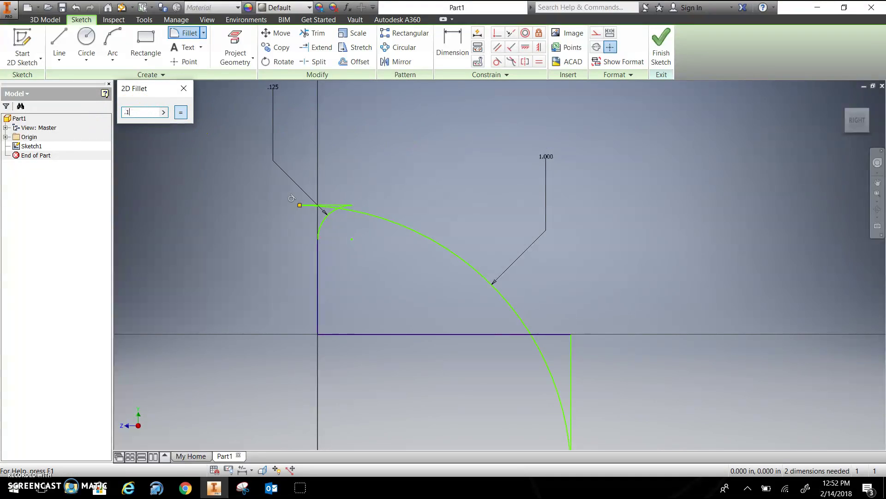
pyautogui.write('.125')
pyautogui.press('Return')
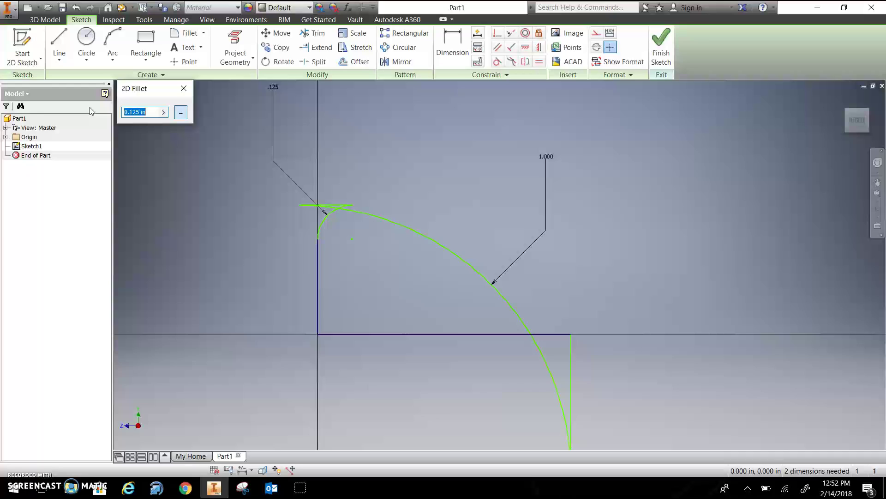
pyautogui.press('Escape')
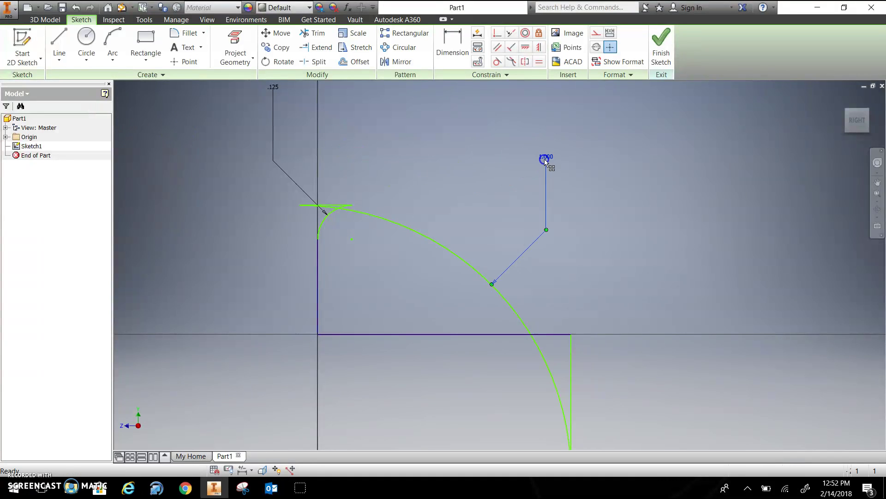
pyautogui.doubleClick(544, 159)
pyautogui.click(539, 177)
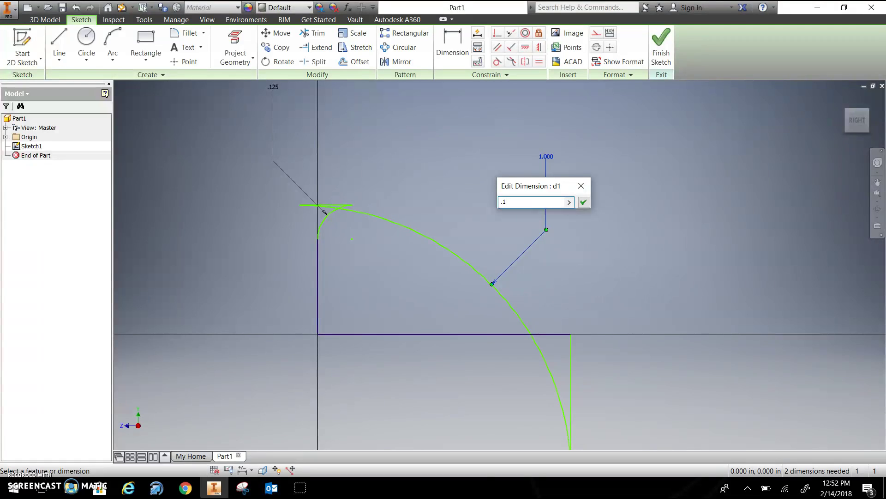
pyautogui.press('Return')
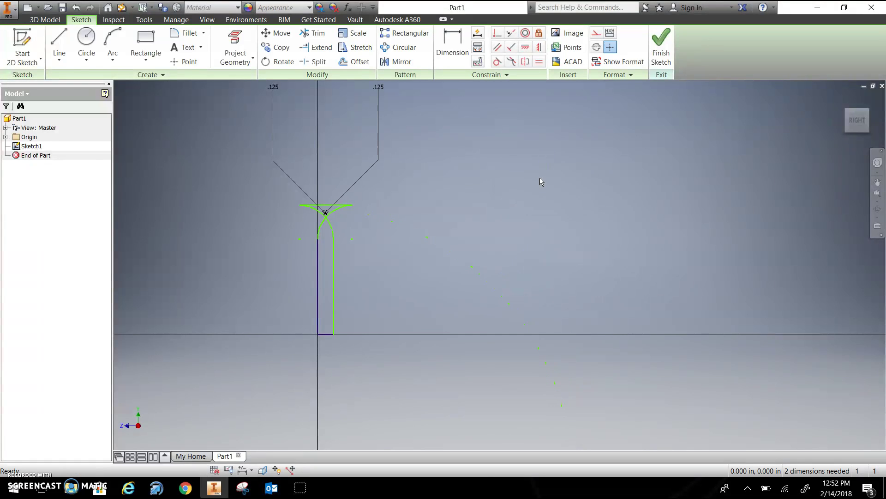
pyautogui.hotkey('ctrl', 'z')
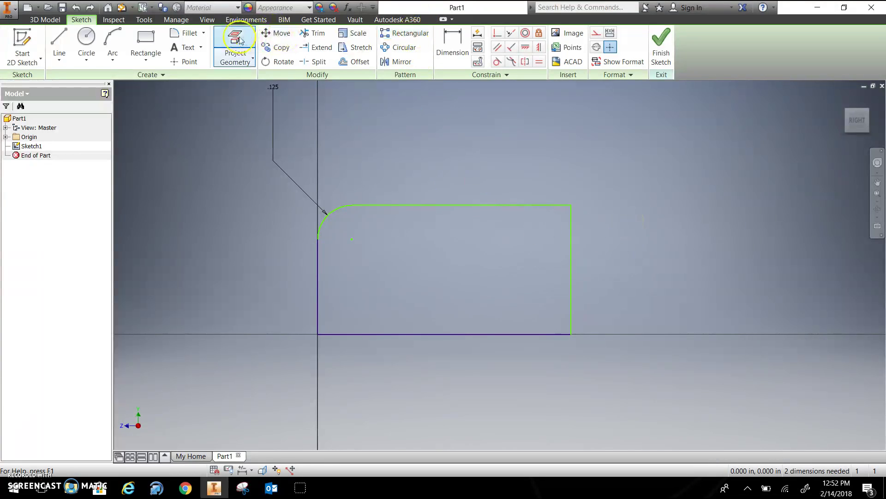
# Add a 0.125 in fillet to the top-right corner, then undo it
pyautogui.click(189, 34)
pyautogui.click(455, 203)
pyautogui.click(571, 215)
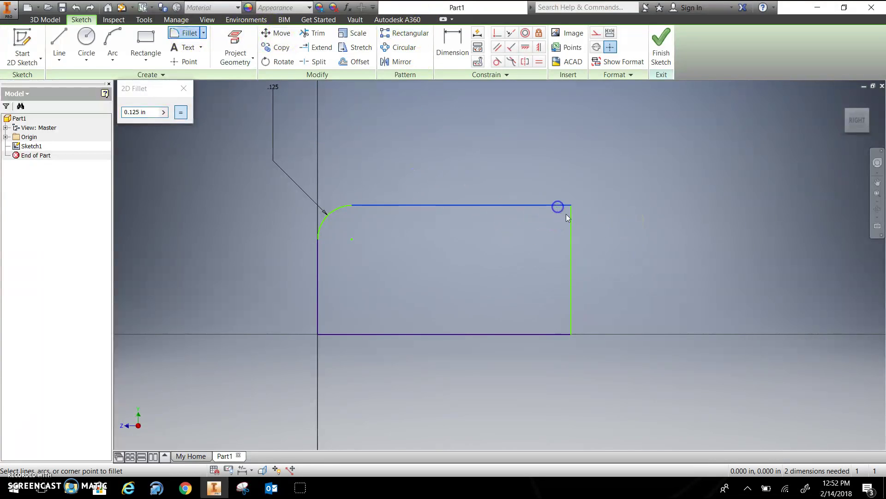
pyautogui.click(572, 217)
pyautogui.click(473, 215)
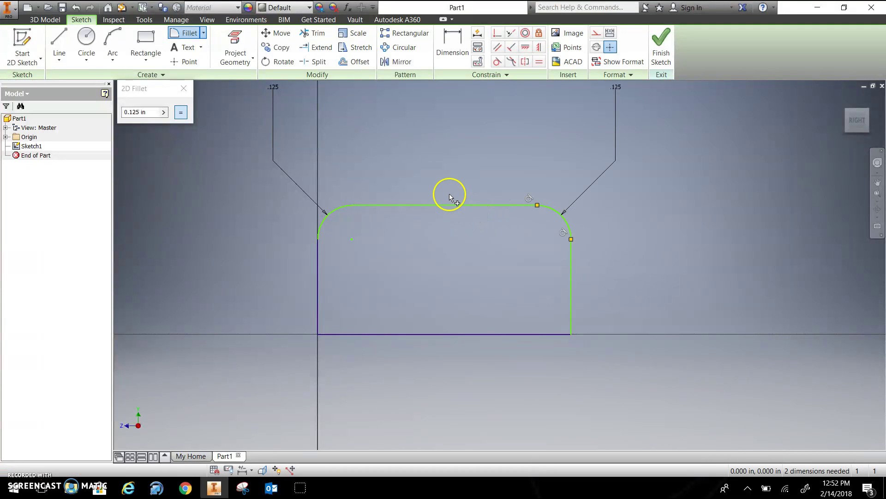
pyautogui.press('Escape')
pyautogui.hotkey('ctrl', 'z')
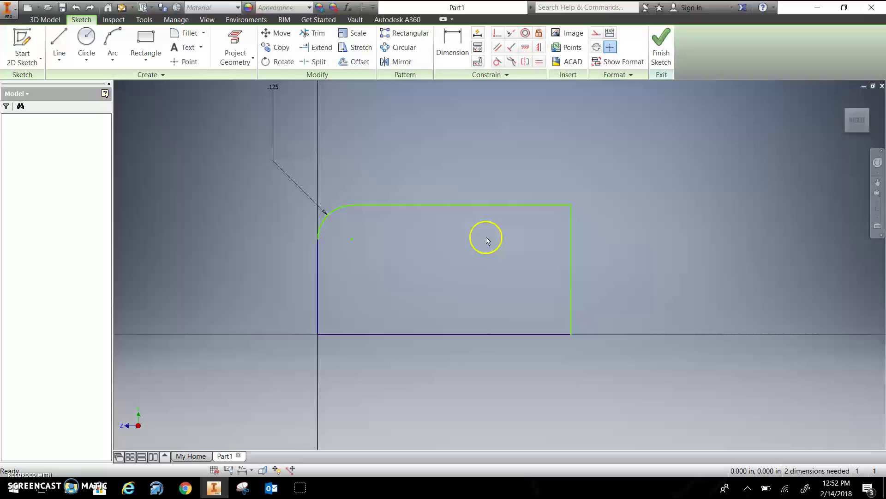
# Undo the top-left fillet and draw the angled left arm outline from the top-left corner
pyautogui.hotkey('ctrl', 'z')
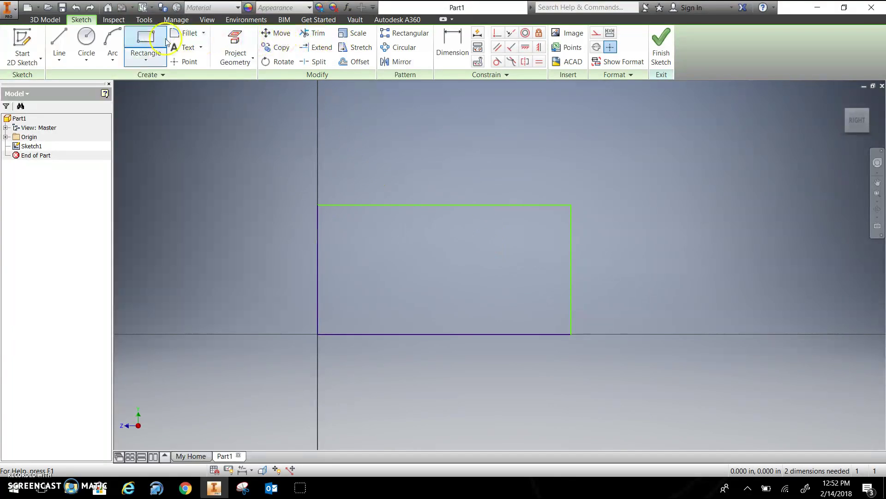
pyautogui.click(59, 46)
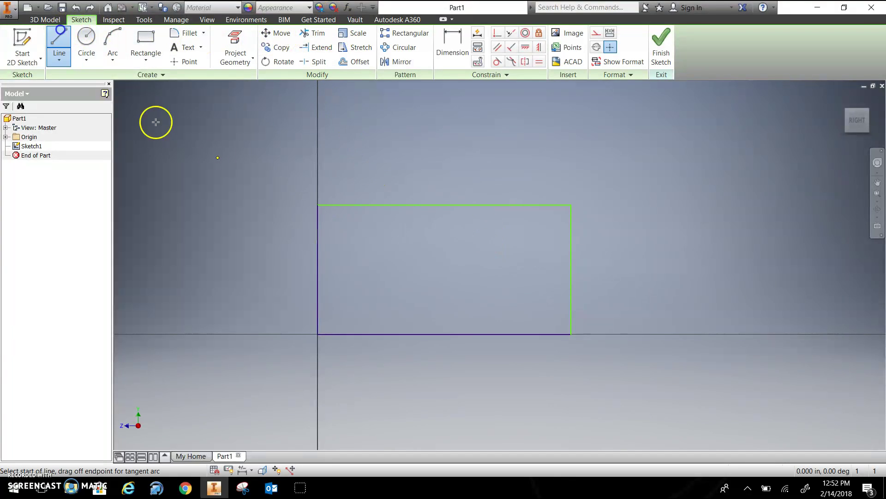
pyautogui.click(318, 204)
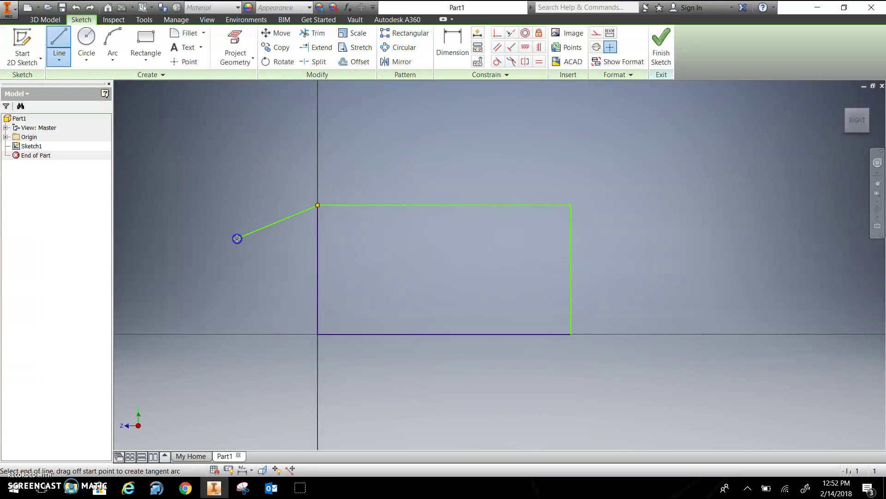
pyautogui.click(237, 239)
pyautogui.click(260, 296)
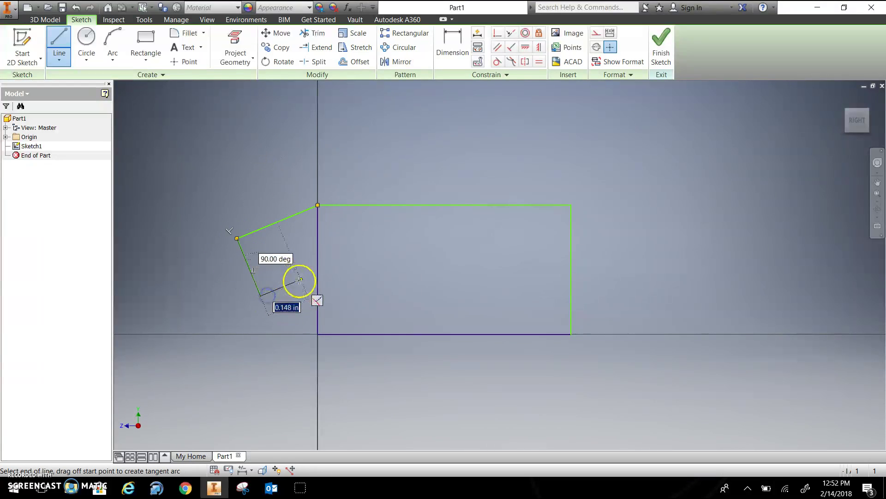
pyautogui.click(318, 277)
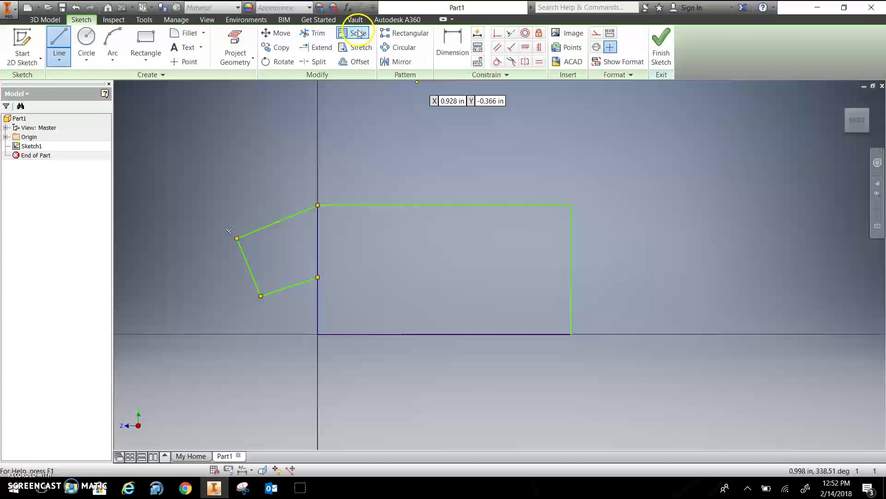
pyautogui.click(58, 44)
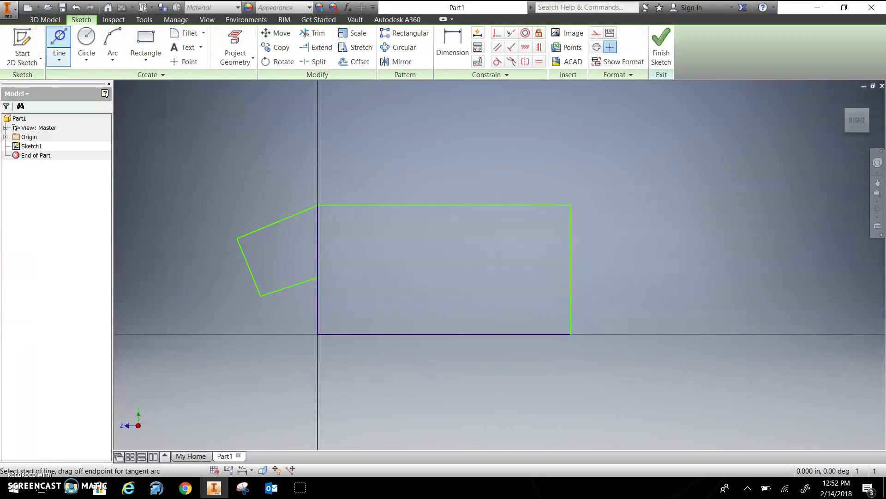
# Draw the matching angled right arm from the top-right corner down to the right edge
pyautogui.click(571, 205)
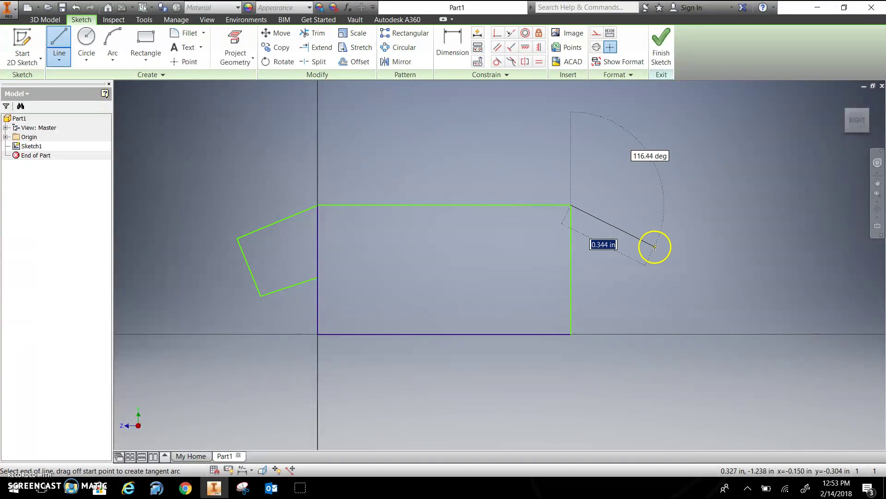
pyautogui.click(655, 246)
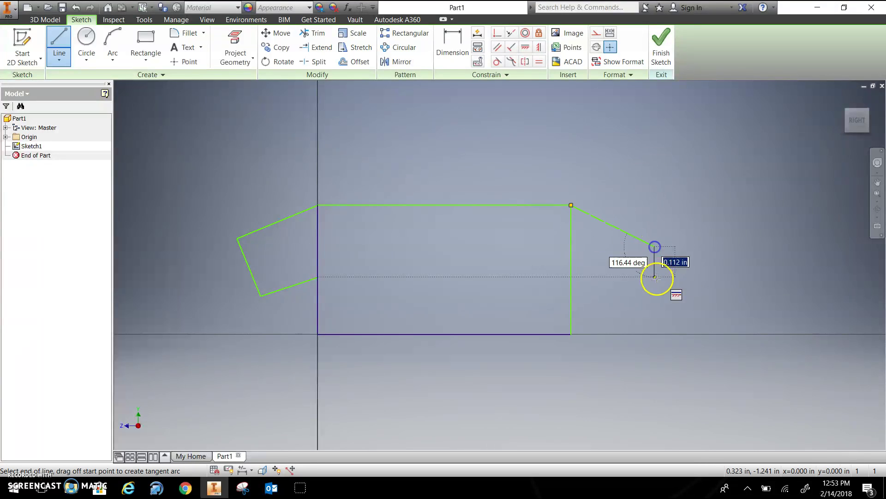
pyautogui.click(644, 305)
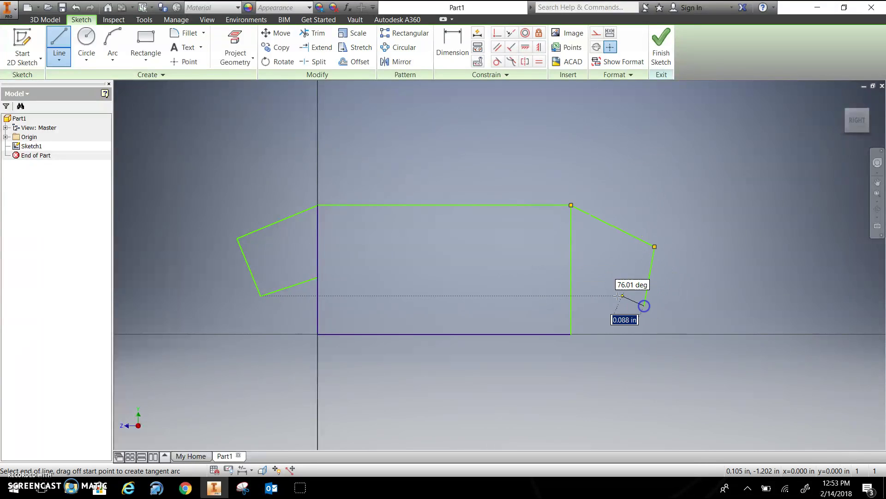
pyautogui.click(571, 272)
pyautogui.press('Escape')
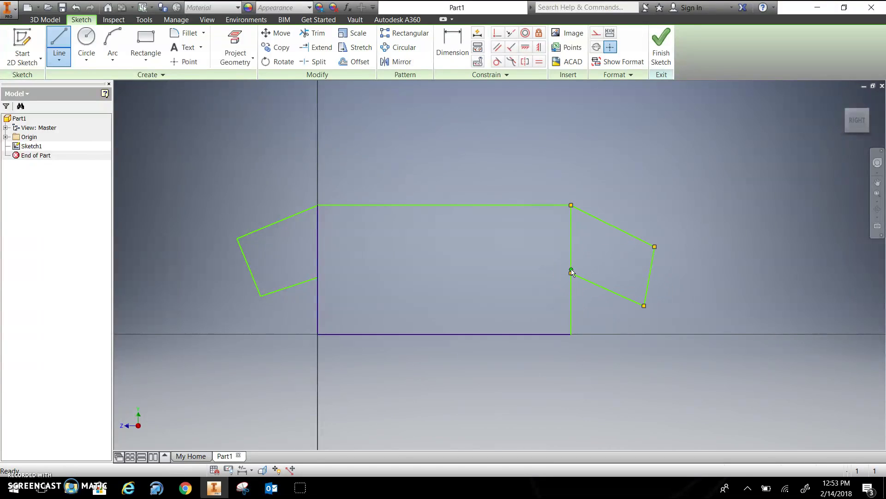
pyautogui.click(580, 266)
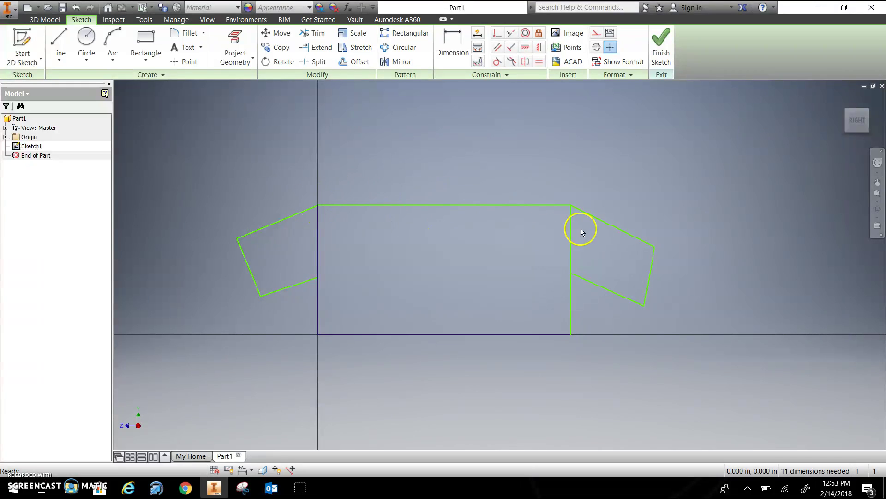
# Trim the vertical line segments inside both arms and finish Sketch1
pyautogui.moveTo(483, 259); pyautogui.dragTo(485, 209, button='middle')
pyautogui.scroll(3, 425, 319)
pyautogui.scroll(-5, 417, 265)
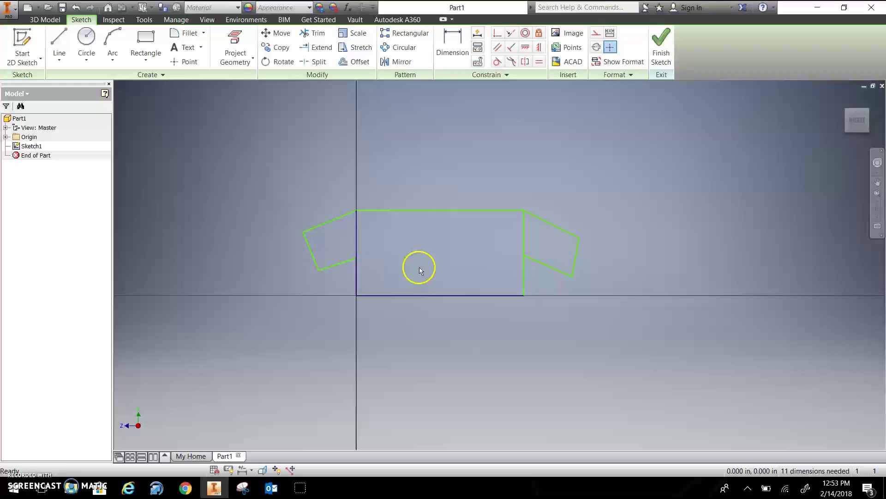
pyautogui.moveTo(418, 300); pyautogui.dragTo(419, 301, button='middle')
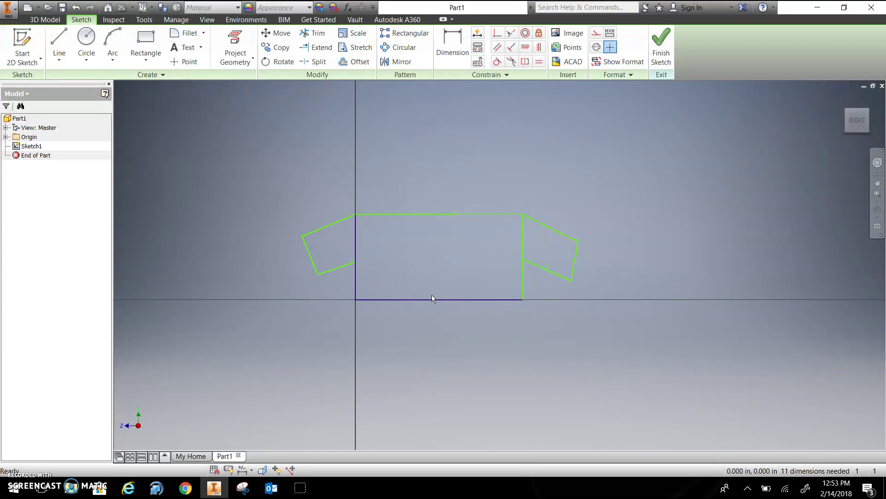
pyautogui.click(315, 33)
pyautogui.click(525, 234)
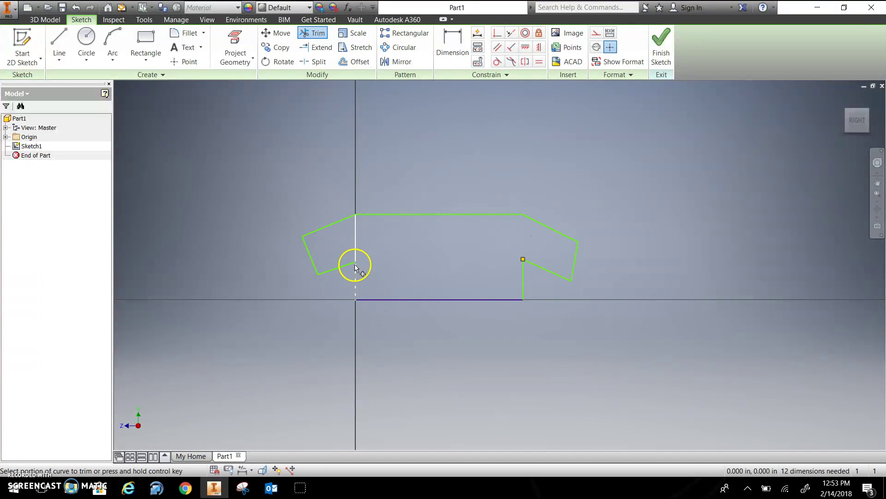
pyautogui.click(355, 234)
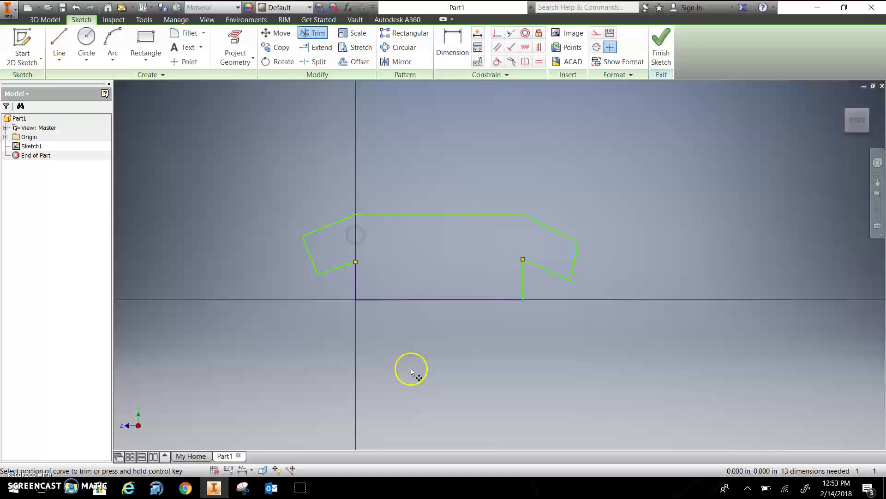
pyautogui.click(649, 48)
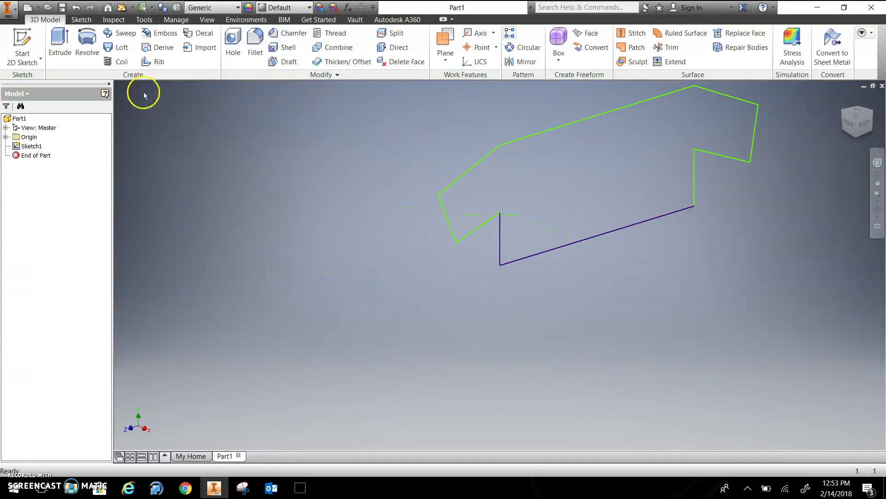
# Reopen Sketch1, add a .934 width dimension to the bottom line, then delete it
pyautogui.doubleClick(30, 147)
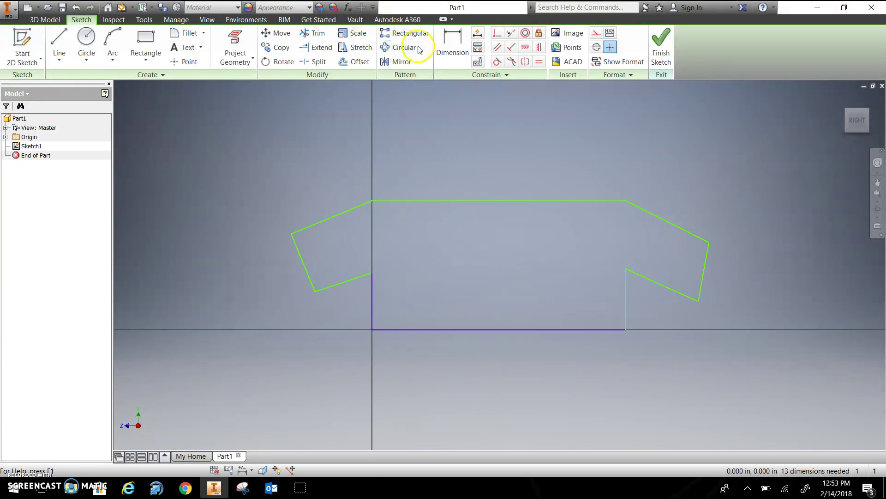
pyautogui.click(447, 44)
pyautogui.click(498, 330)
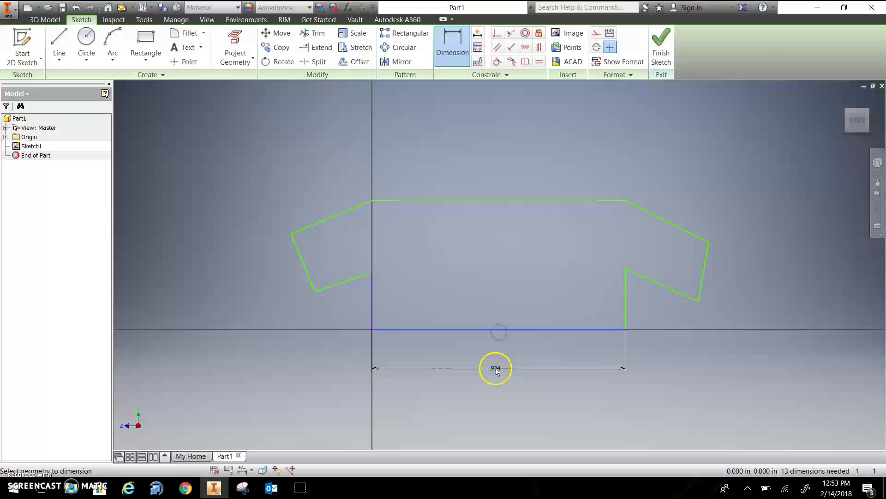
pyautogui.click(496, 368)
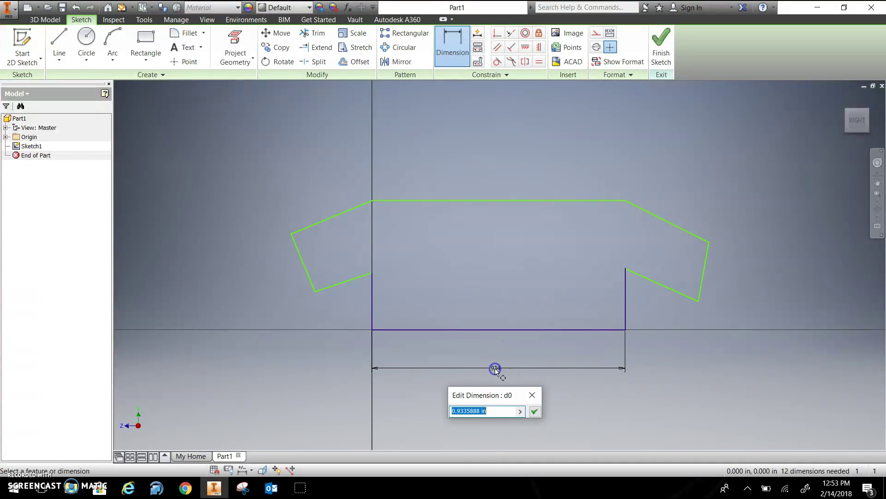
pyautogui.click(537, 398)
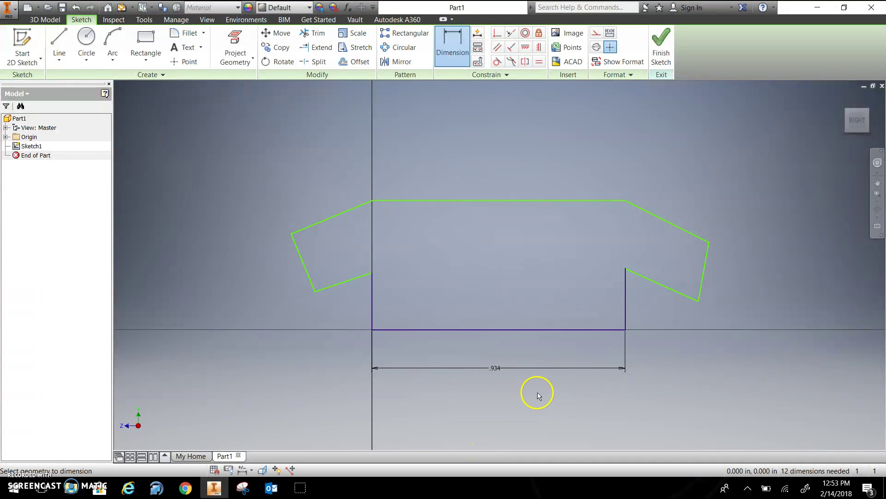
pyautogui.click(467, 339)
pyautogui.click(487, 368)
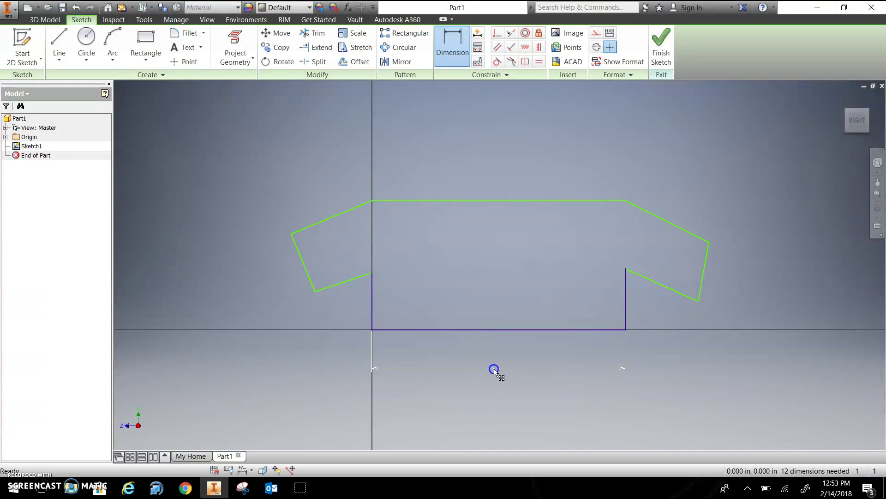
pyautogui.press('Escape')
pyautogui.press('Delete')
pyautogui.click(500, 365)
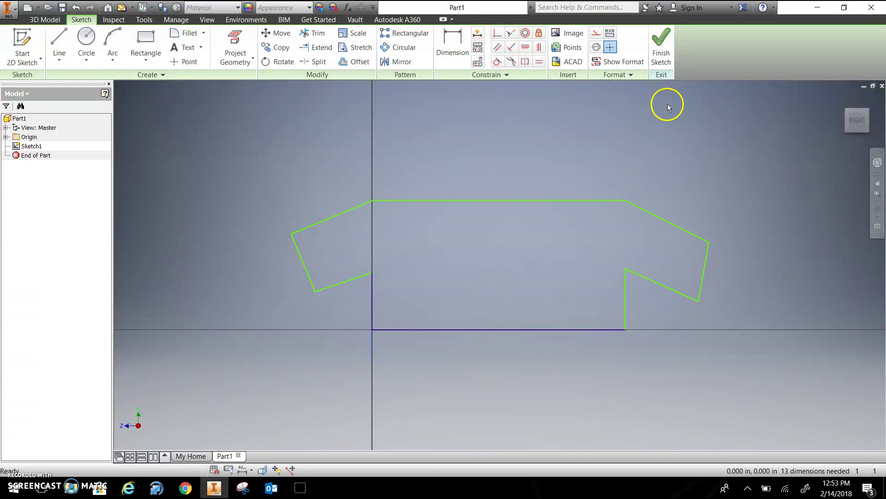
# Finish the sketch and extrude the torso-and-arms profile by 11, then orbit to a side view
pyautogui.click(661, 46)
pyautogui.moveTo(451, 221); pyautogui.dragTo(351, 275, button='middle')
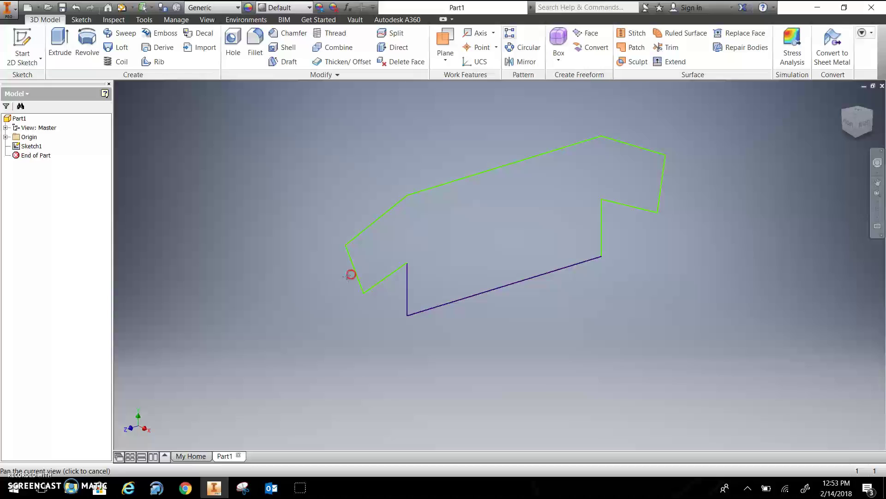
pyautogui.press('e')
pyautogui.click(412, 233)
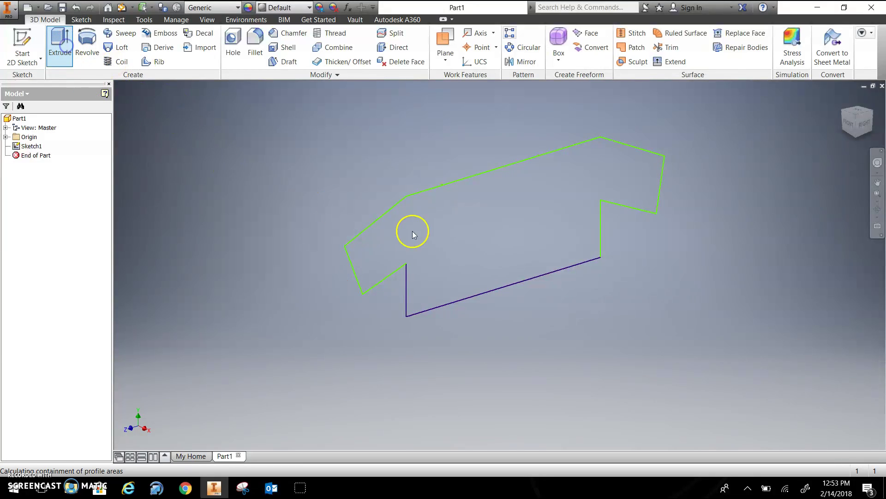
pyautogui.click(461, 193)
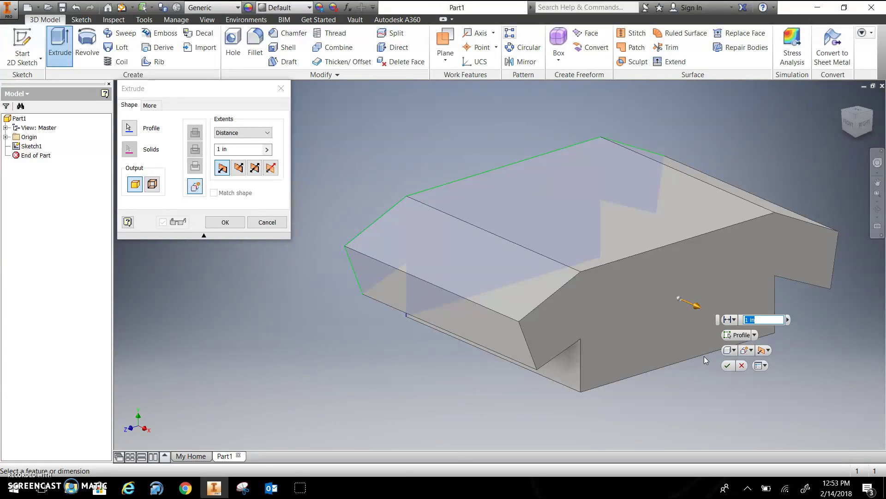
pyautogui.write('1')
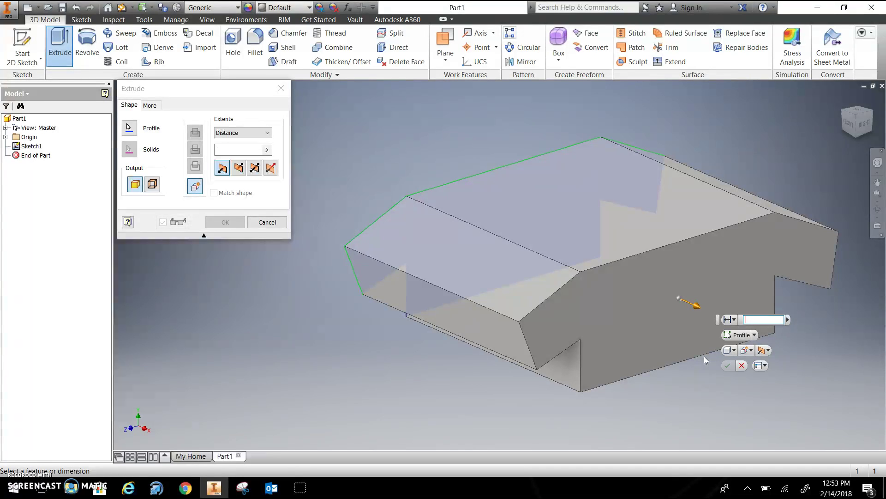
pyautogui.write('1')
pyautogui.press('Return')
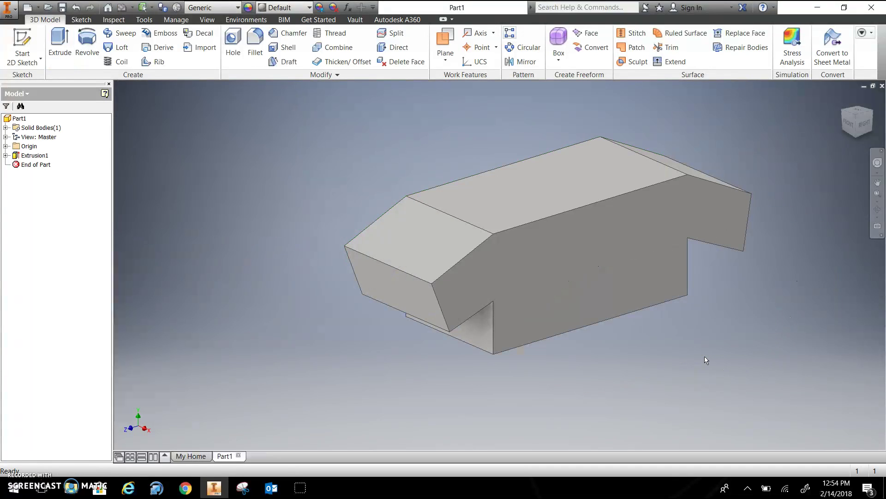
pyautogui.keyDown('shift'); pyautogui.moveTo(704, 356); pyautogui.dragTo(652, 299, button='middle'); pyautogui.keyUp('shift')
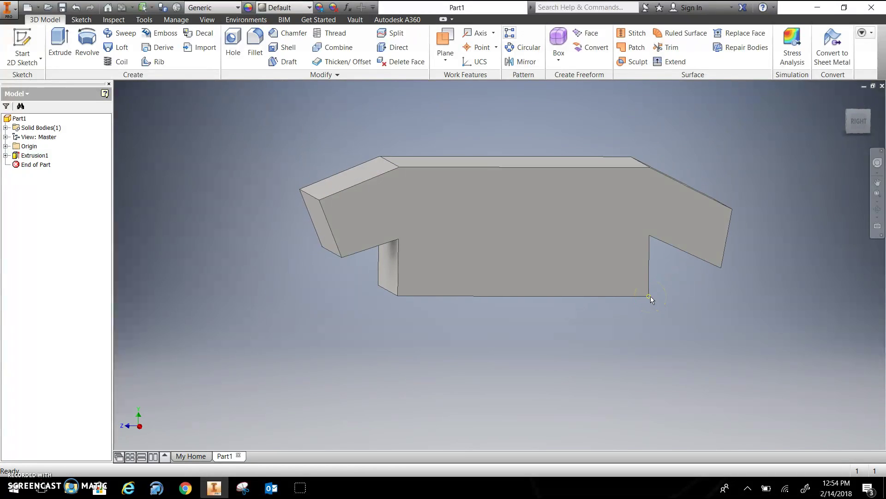
pyautogui.moveTo(651, 296)
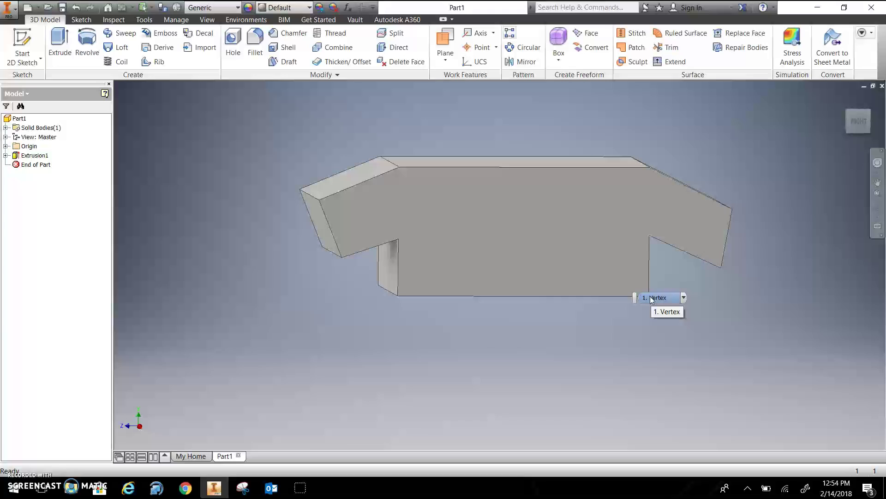
# Create a new part, Part2, from the Standard.ipt template
pyautogui.click(18, 13)
pyautogui.click(48, 82)
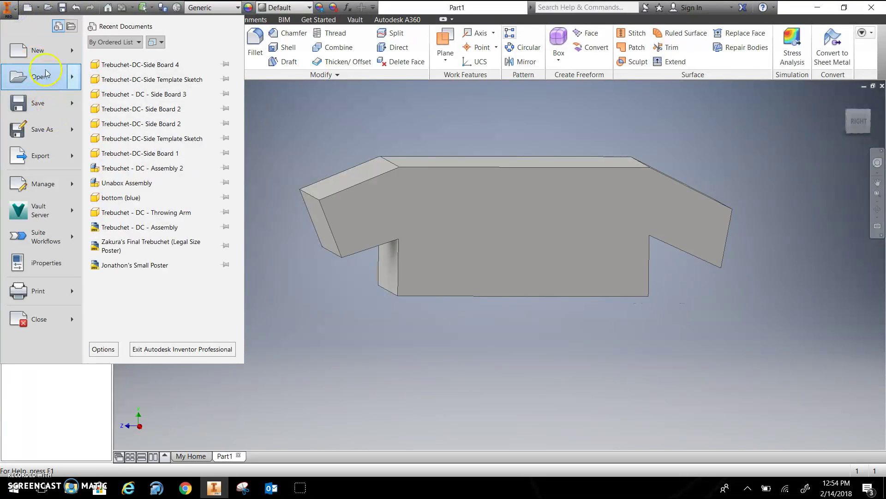
pyautogui.moveTo(41, 50)
pyautogui.click(121, 57)
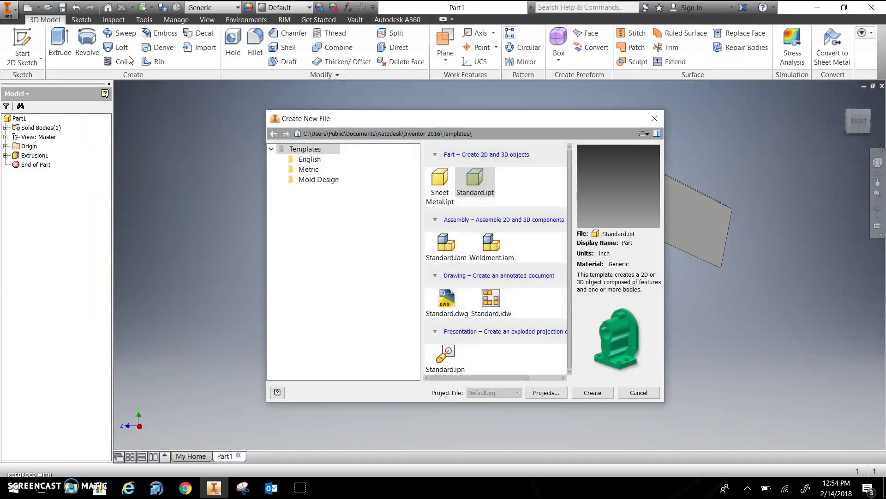
pyautogui.doubleClick(477, 187)
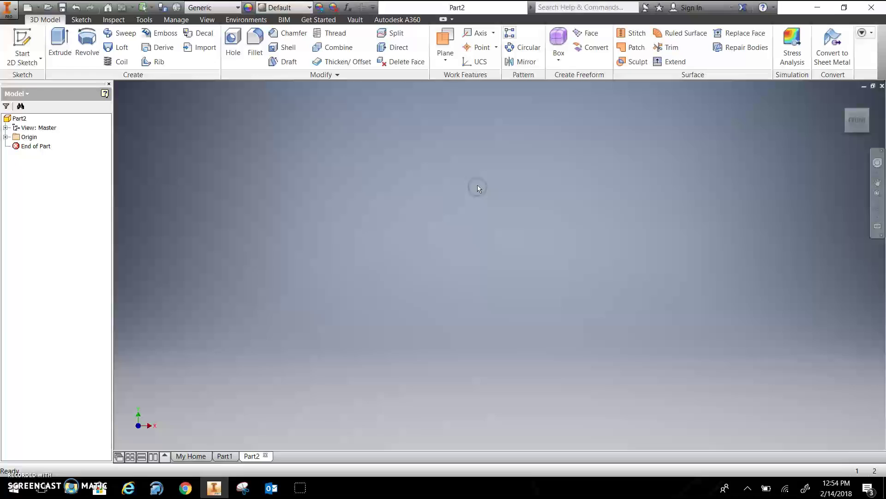
# Sketch on an origin plane a 1.083 by 0.391 in rectangle anchored at the origin
pyautogui.click(23, 50)
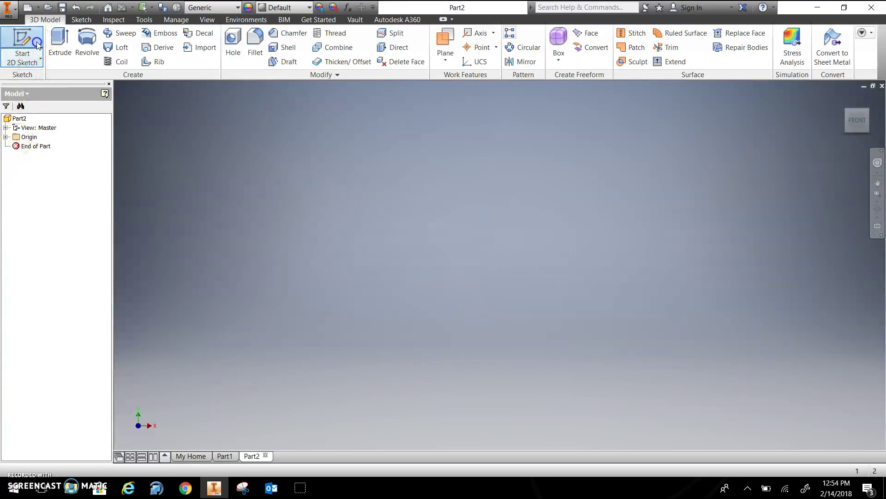
pyautogui.click(545, 159)
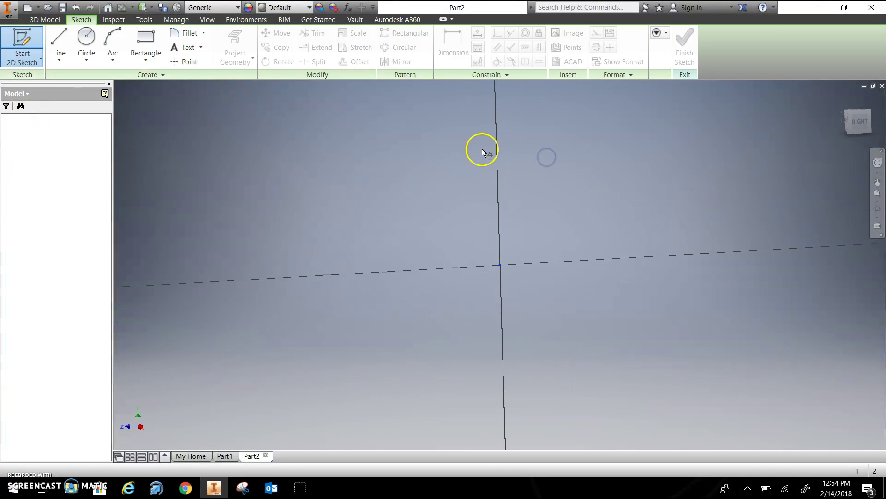
pyautogui.moveTo(348, 238); pyautogui.dragTo(236, 315, button='middle')
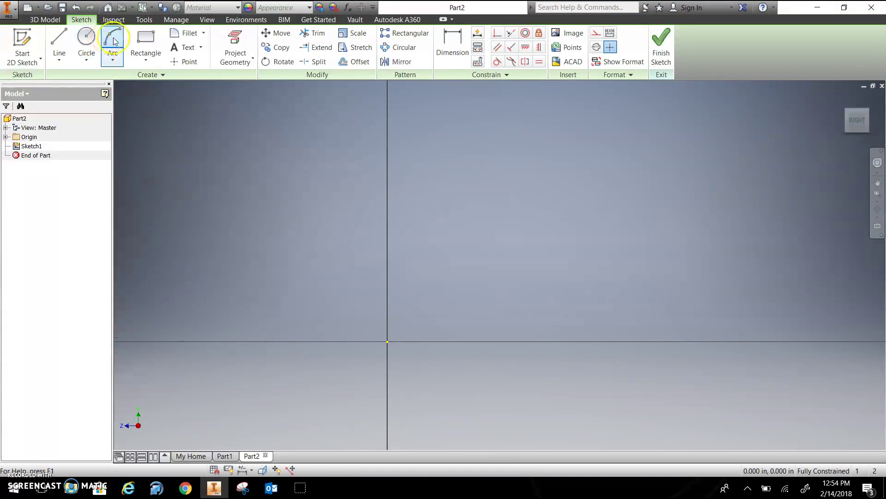
pyautogui.click(145, 44)
pyautogui.click(388, 235)
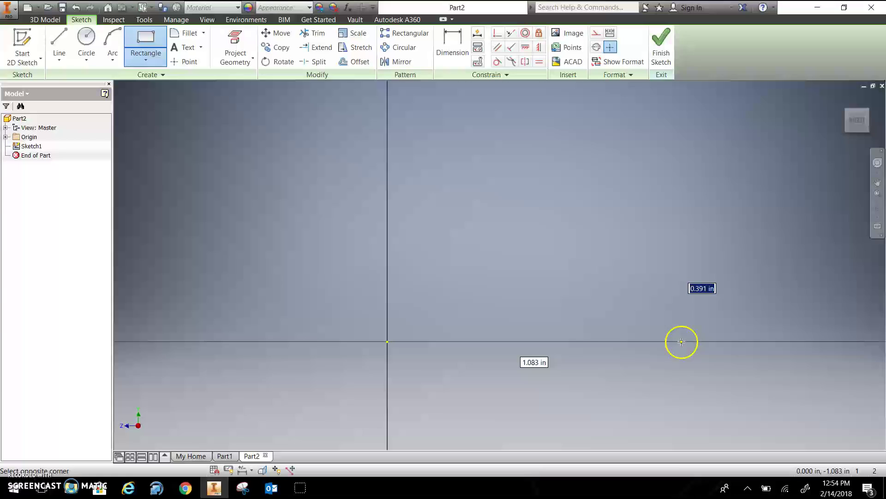
pyautogui.press('Return')
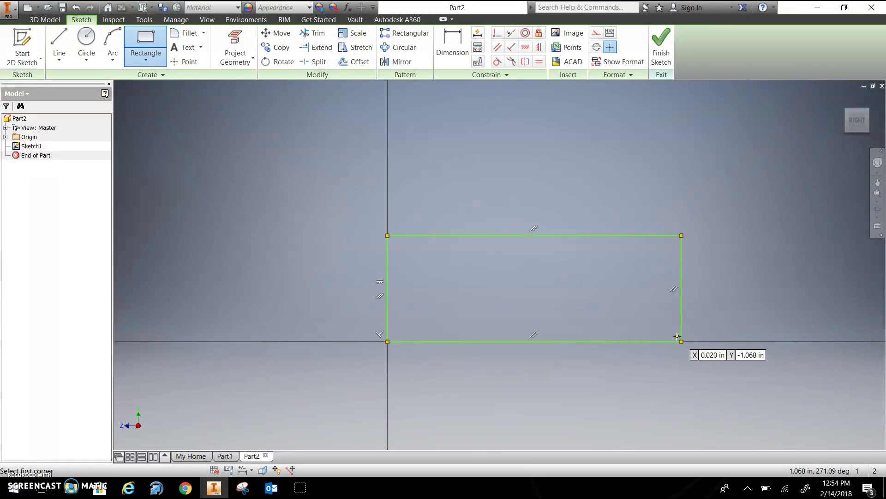
pyautogui.press('Escape')
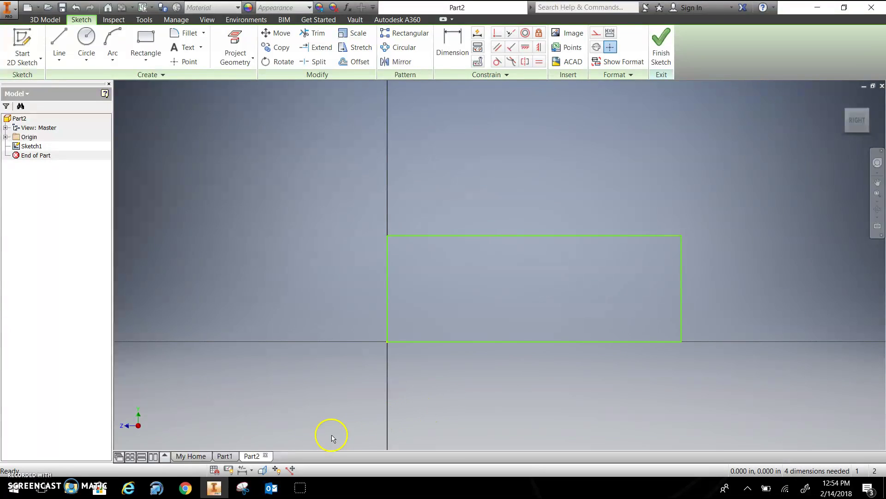
# In Part1, start a fillet and select the top slanted ridges and long top edge
pyautogui.click(235, 457)
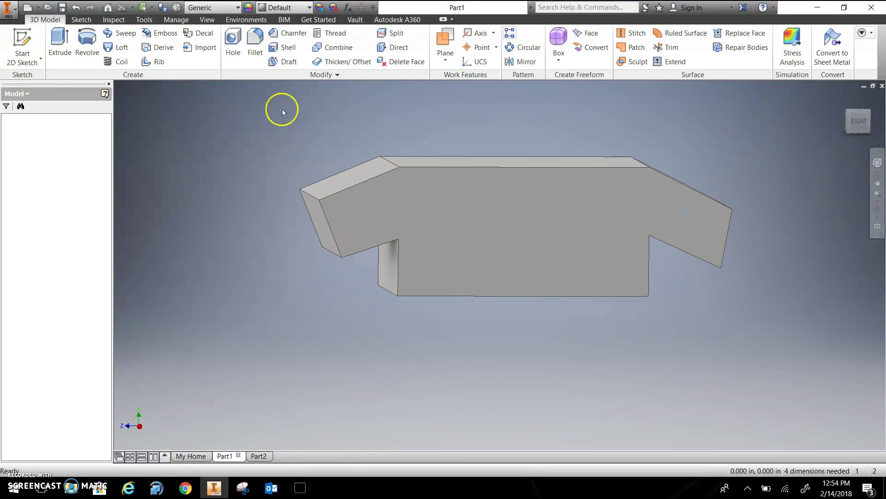
pyautogui.keyDown('shift'); pyautogui.moveTo(396, 200); pyautogui.dragTo(395, 177, button='middle'); pyautogui.keyUp('shift')
pyautogui.click(255, 42)
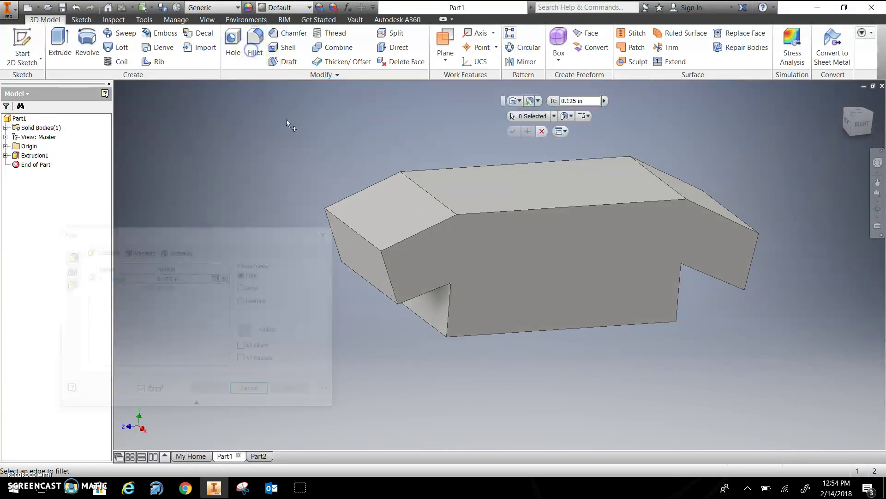
pyautogui.click(406, 239)
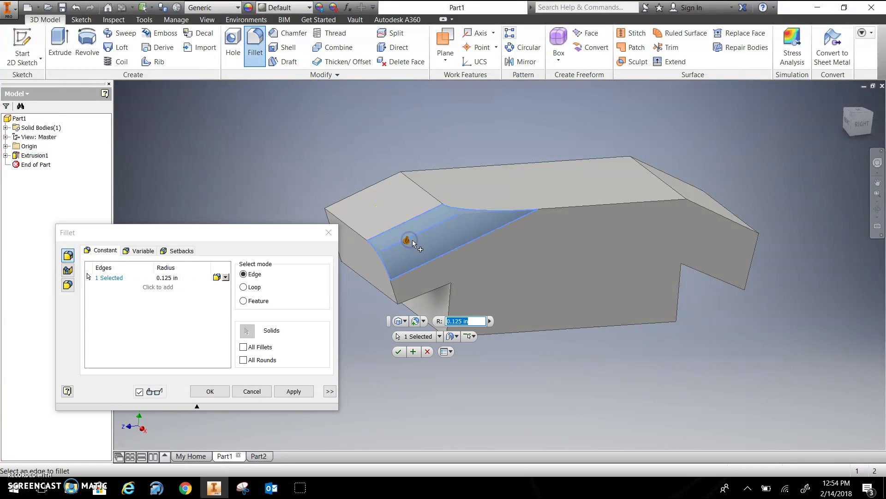
pyautogui.click(359, 192)
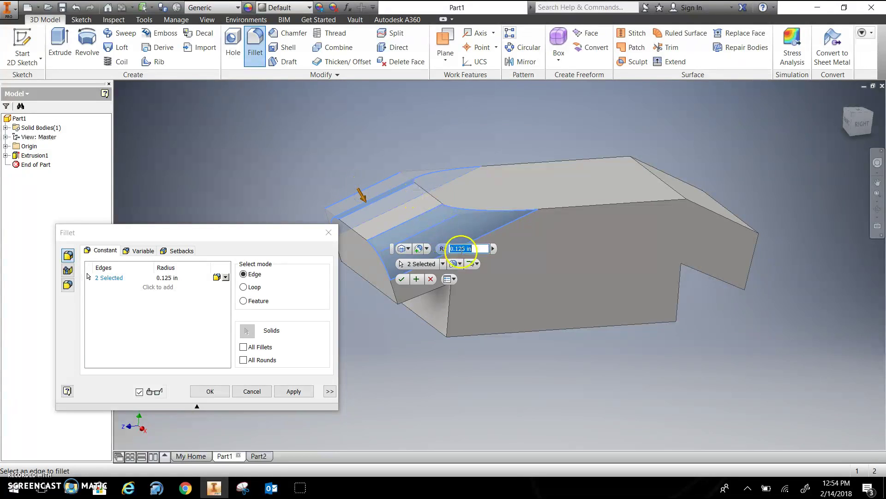
pyautogui.click(439, 203)
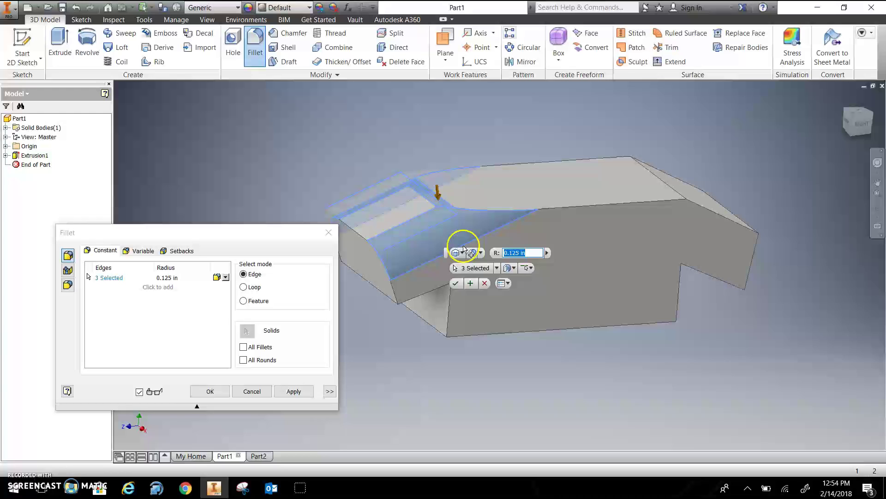
pyautogui.click(661, 202)
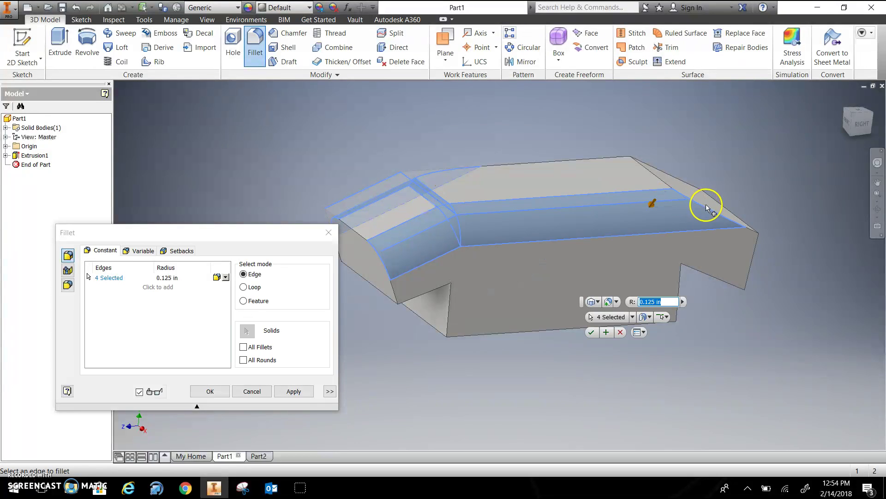
pyautogui.click(708, 209)
# Add the right-side and notch edges, apply the 0.125 in fillet, and return to Part2
pyautogui.click(665, 184)
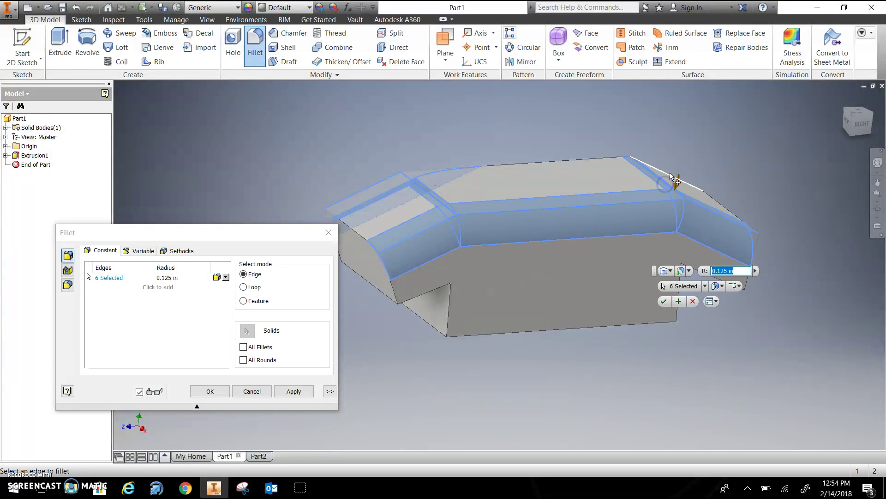
pyautogui.click(671, 178)
pyautogui.click(712, 264)
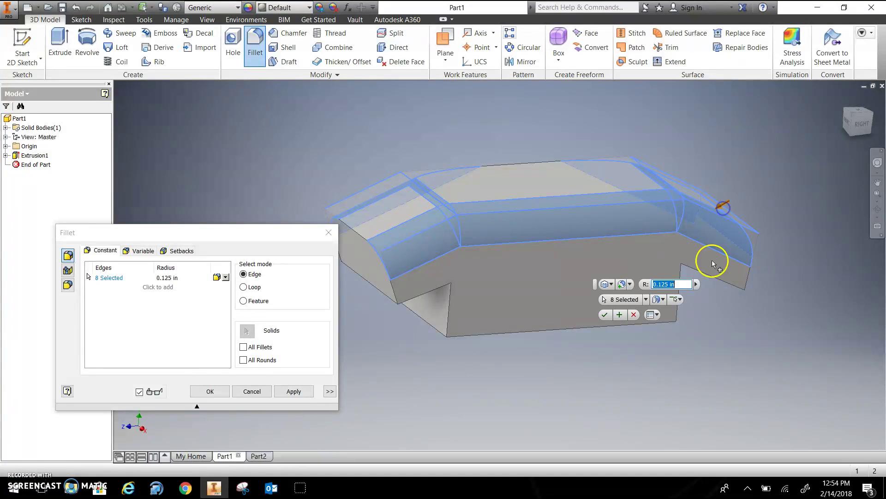
pyautogui.click(447, 304)
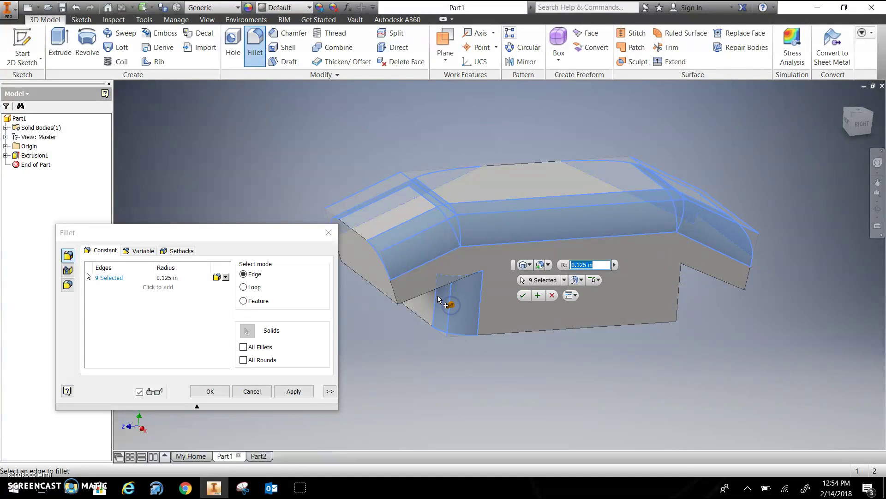
pyautogui.click(437, 294)
pyautogui.click(419, 293)
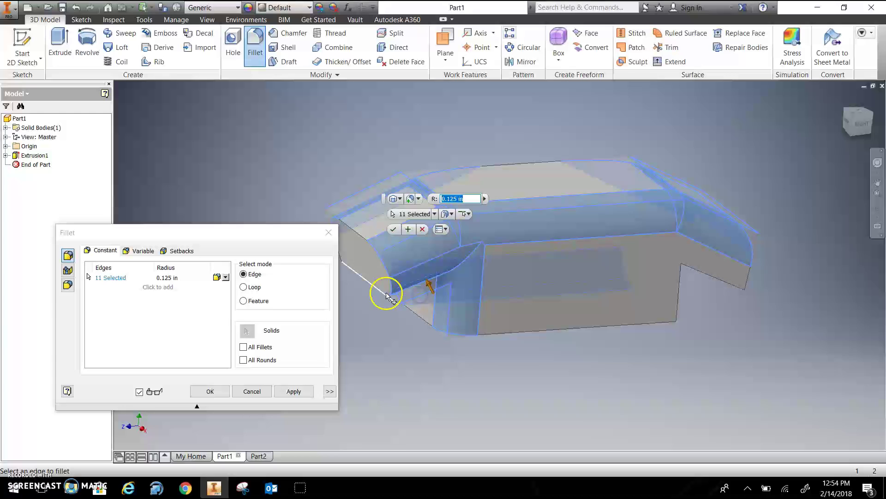
pyautogui.press('Return')
pyautogui.keyDown('shift'); pyautogui.moveTo(439, 254); pyautogui.dragTo(510, 293, button='middle'); pyautogui.keyUp('shift')
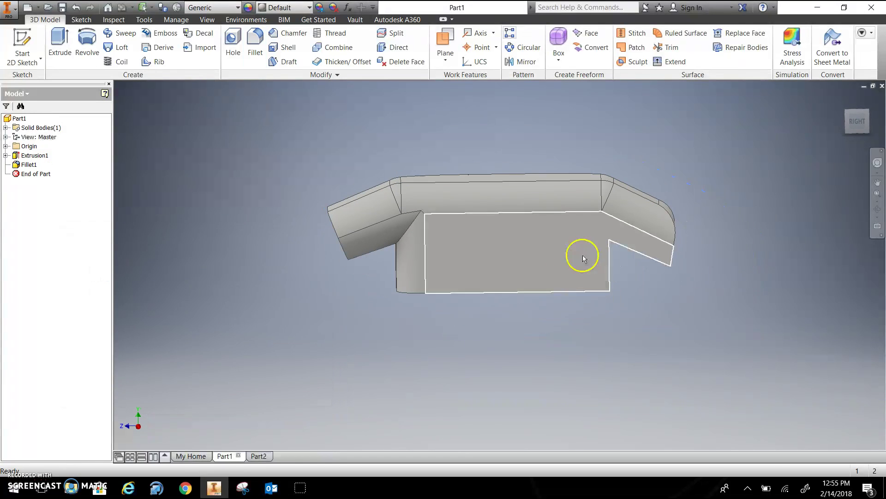
pyautogui.click(259, 455)
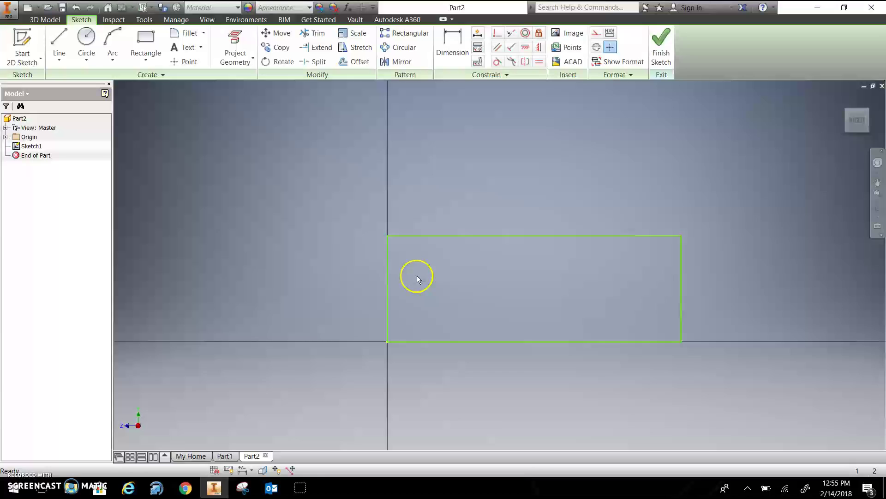
# Finish the Part2 rectangle sketch and extrude it 0.5 in into a solid block
pyautogui.click(660, 59)
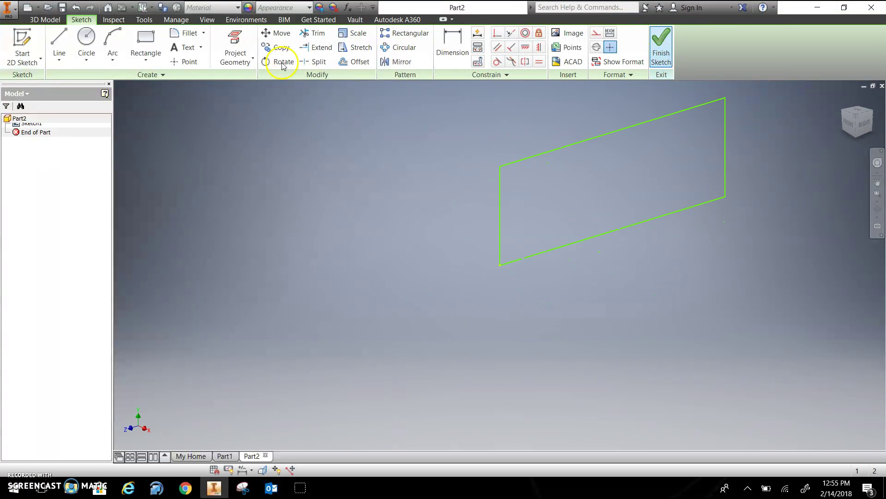
pyautogui.click(72, 56)
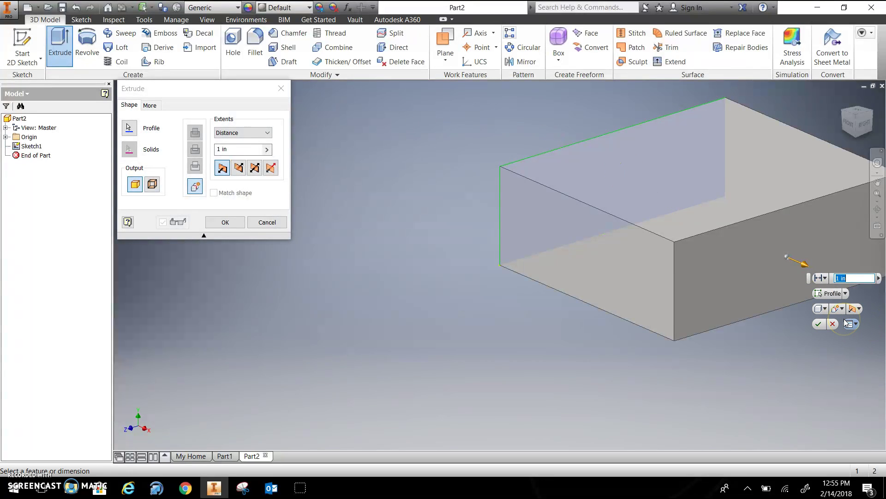
pyautogui.write('.5')
pyautogui.press('Return')
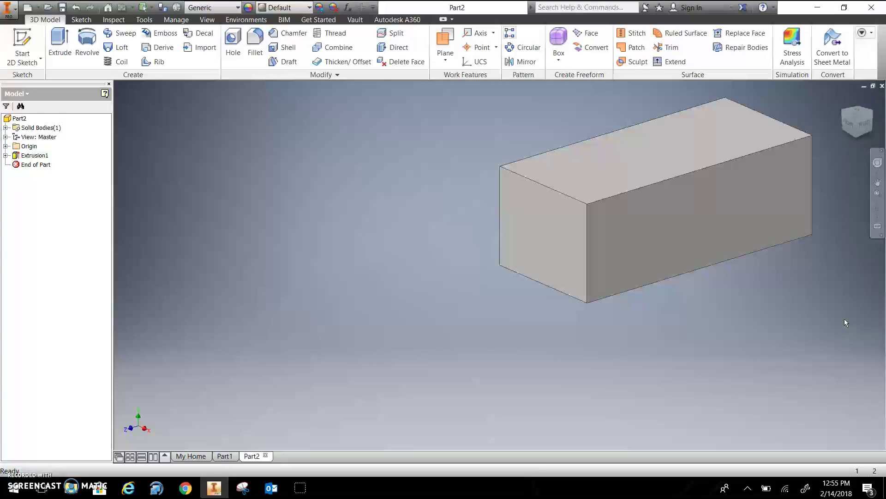
# Fillet all four vertical corner edges of the Part2 block at 0.125 in radius
pyautogui.click(255, 52)
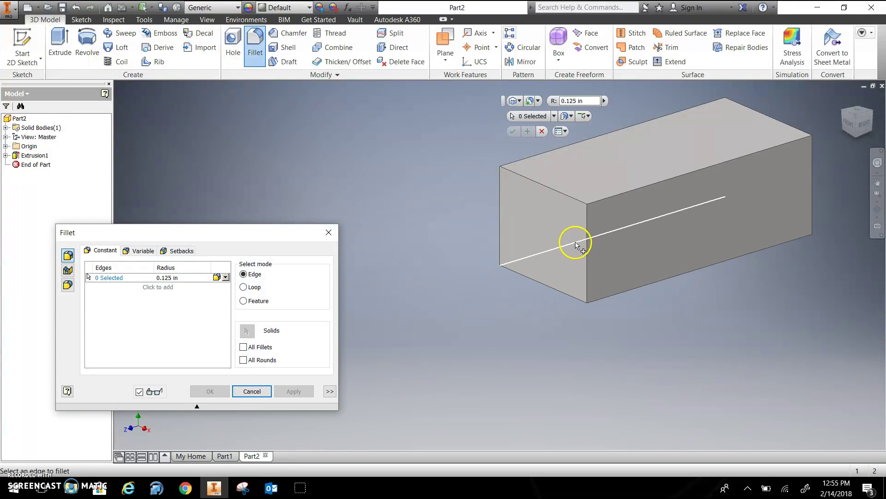
pyautogui.click(586, 245)
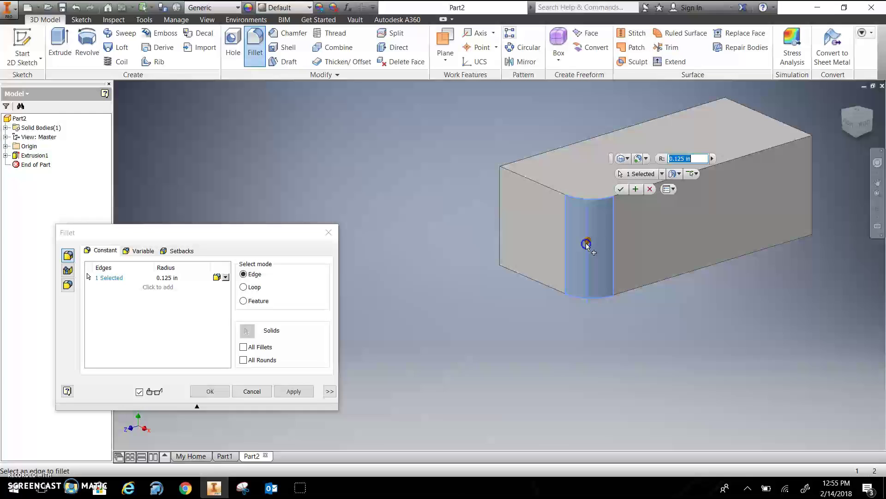
pyautogui.click(498, 222)
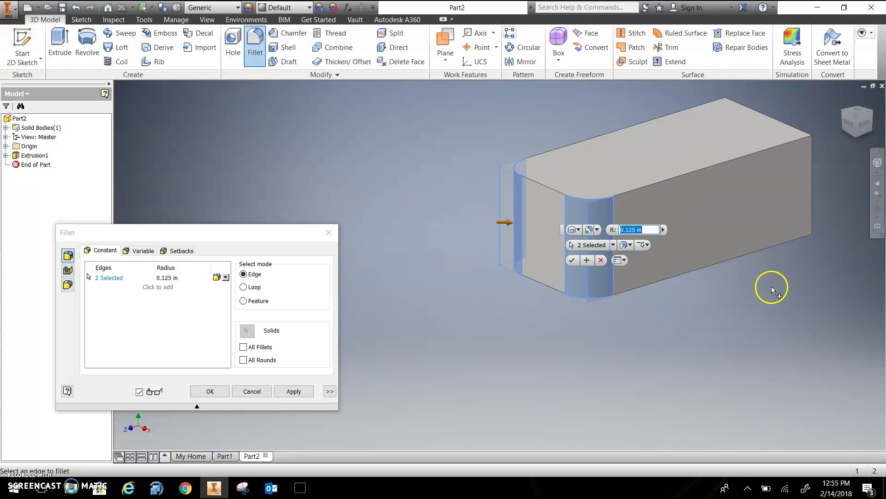
pyautogui.keyDown('shift'); pyautogui.moveTo(771, 290); pyautogui.dragTo(622, 287, button='middle'); pyautogui.keyUp('shift')
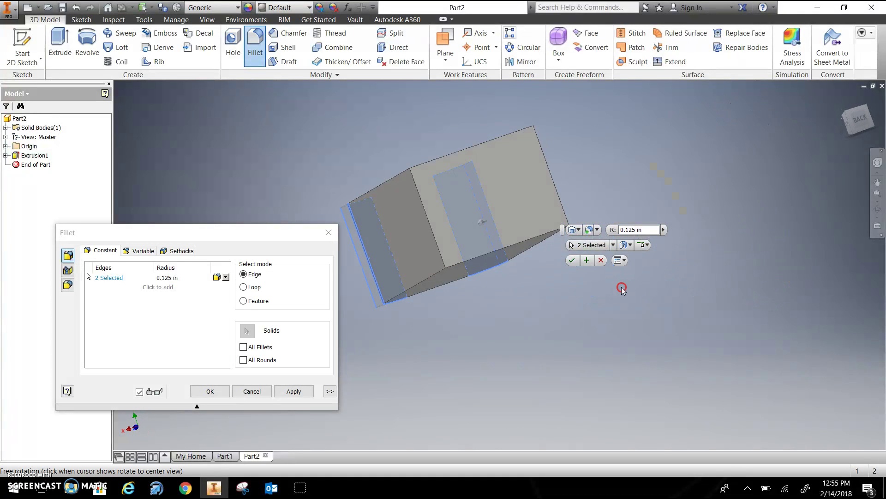
pyautogui.click(426, 207)
pyautogui.click(548, 174)
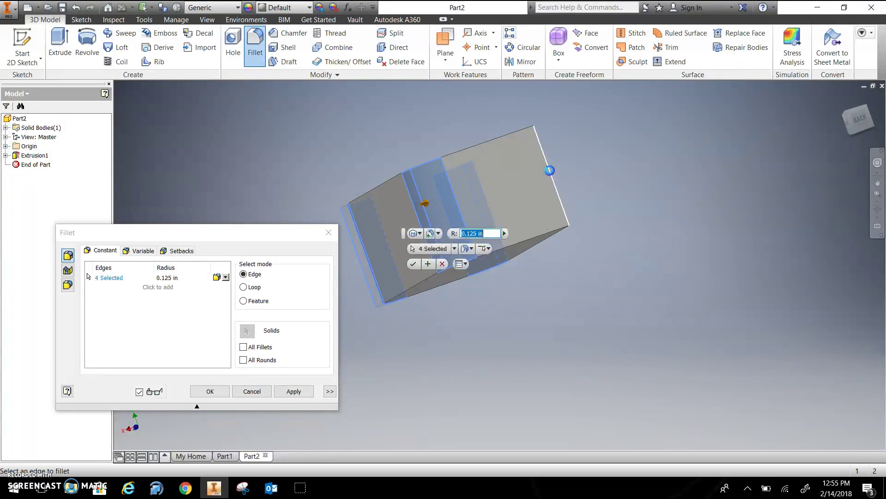
pyautogui.keyDown('shift'); pyautogui.moveTo(548, 174); pyautogui.dragTo(475, 252, button='middle'); pyautogui.keyUp('shift')
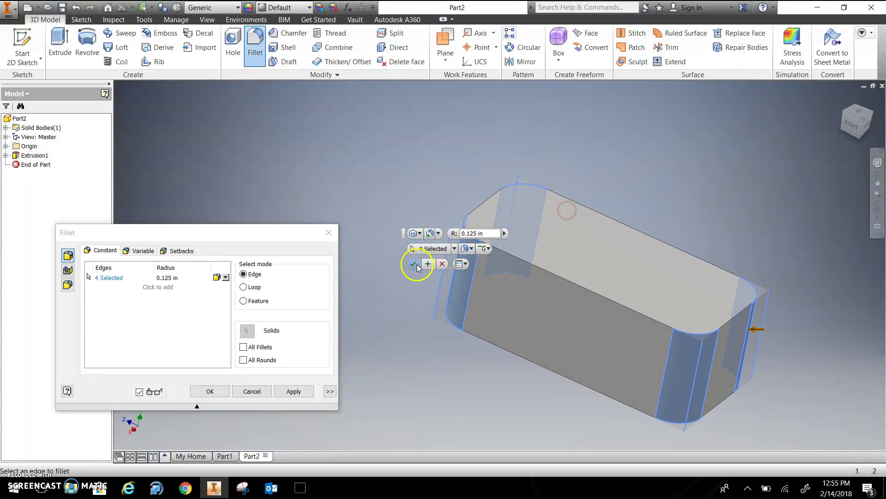
pyautogui.click(413, 264)
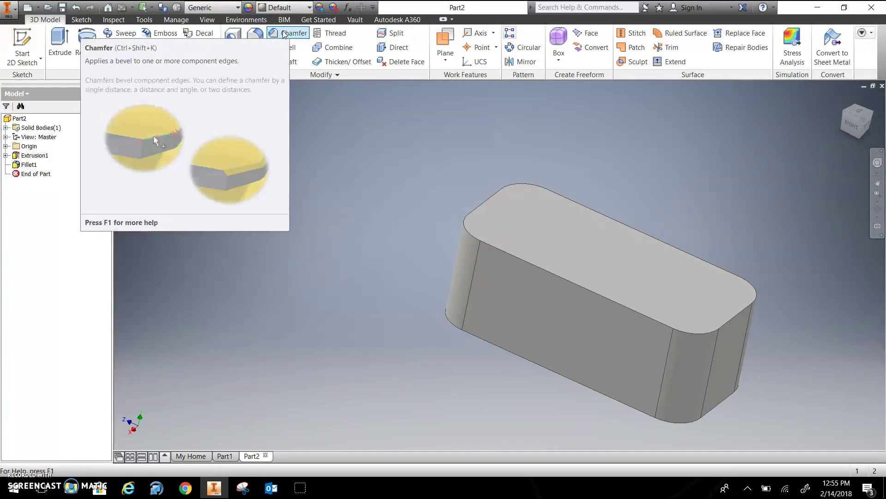
pyautogui.click(351, 185)
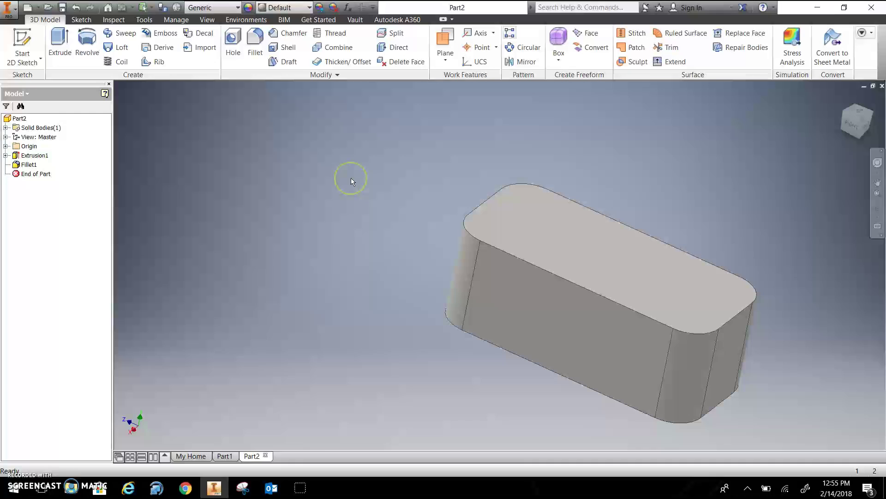
pyautogui.click(362, 229)
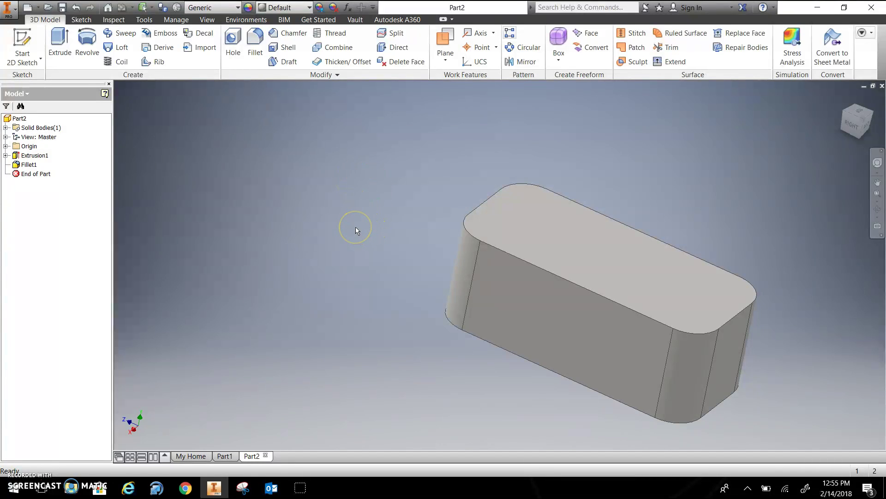